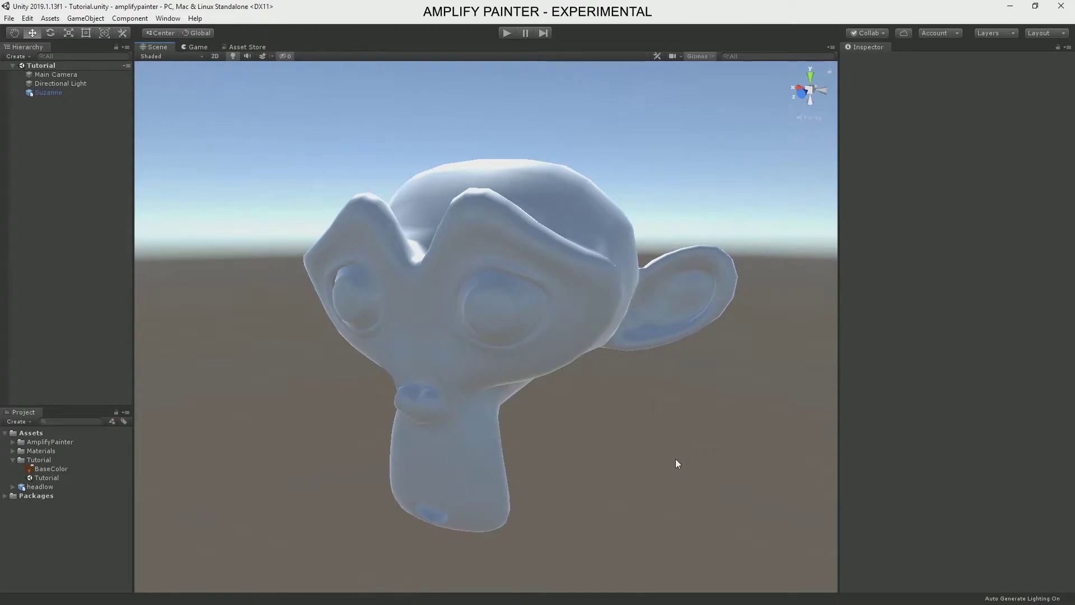
Activate the Amplify Painter tool on the Suzanne model.
{"action": "left_click", "coordinate": [553, 329]}
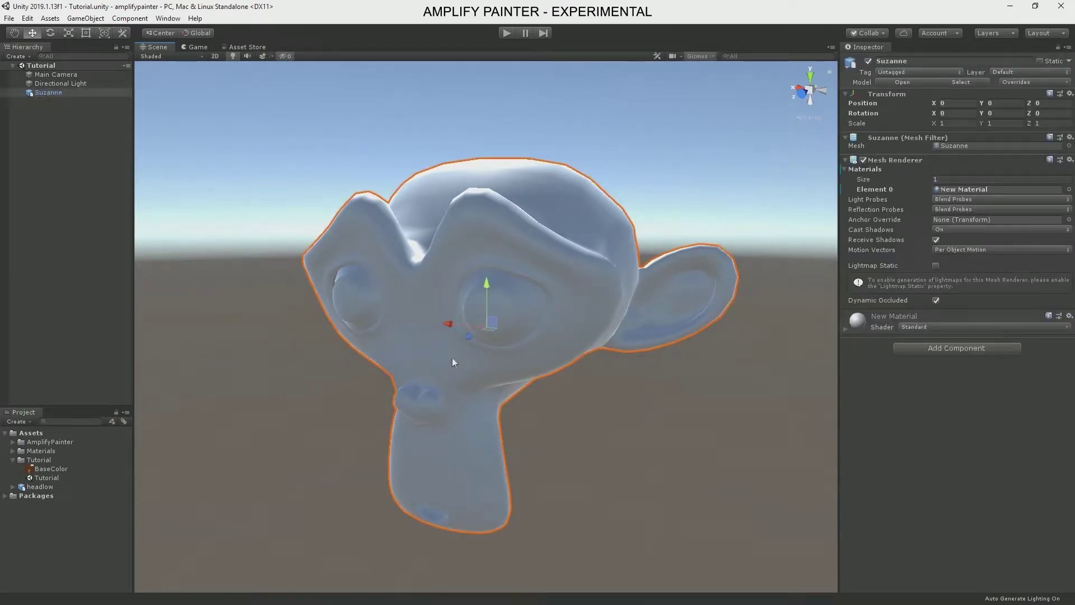
{"action": "left_click", "coordinate": [123, 34]}
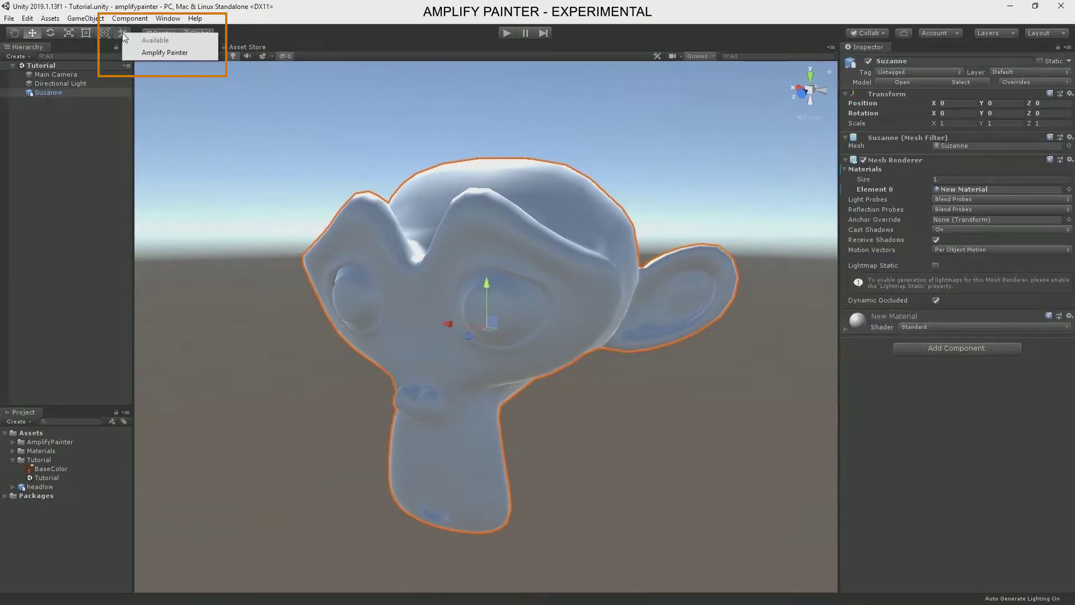
{"action": "left_click", "coordinate": [186, 55]}
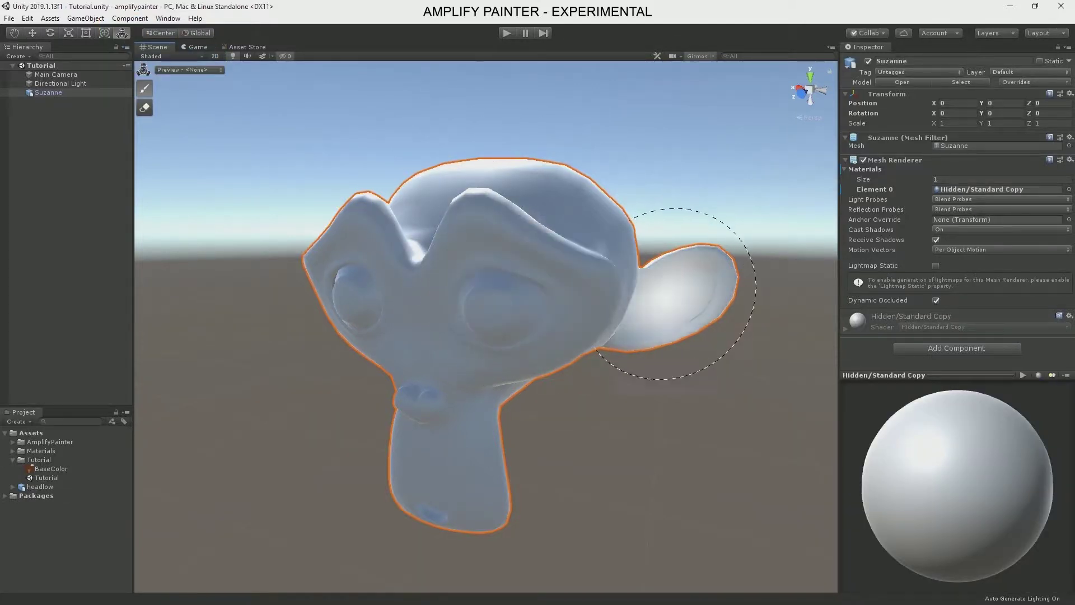
{"action": "left_click_drag", "start_coordinate": [392, 327], "coordinate": [580, 358], "text": "alt"}
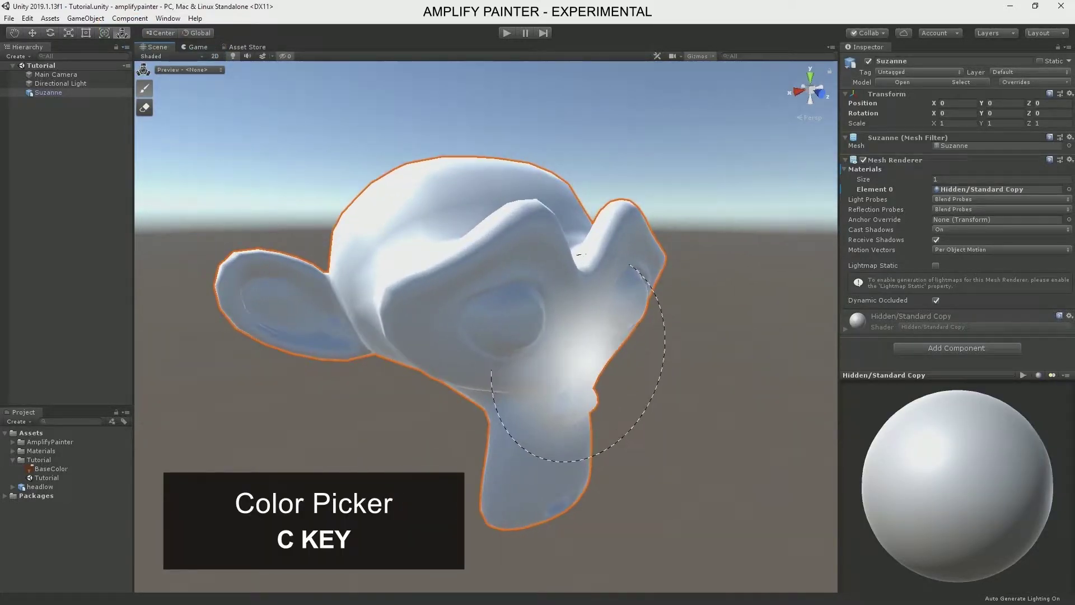
Pick a red brush colour and paint over Suzanne's forehead, brow and eye.
{"action": "key", "text": "c"}
{"action": "left_click_drag", "start_coordinate": [600, 393], "coordinate": [626, 380]}
{"action": "mouse_move", "coordinate": [546, 245]}
{"action": "left_mouse_down"}
{"action": "mouse_move", "coordinate": [450, 225]}
{"action": "mouse_move", "coordinate": [493, 347]}
{"action": "left_mouse_up"}
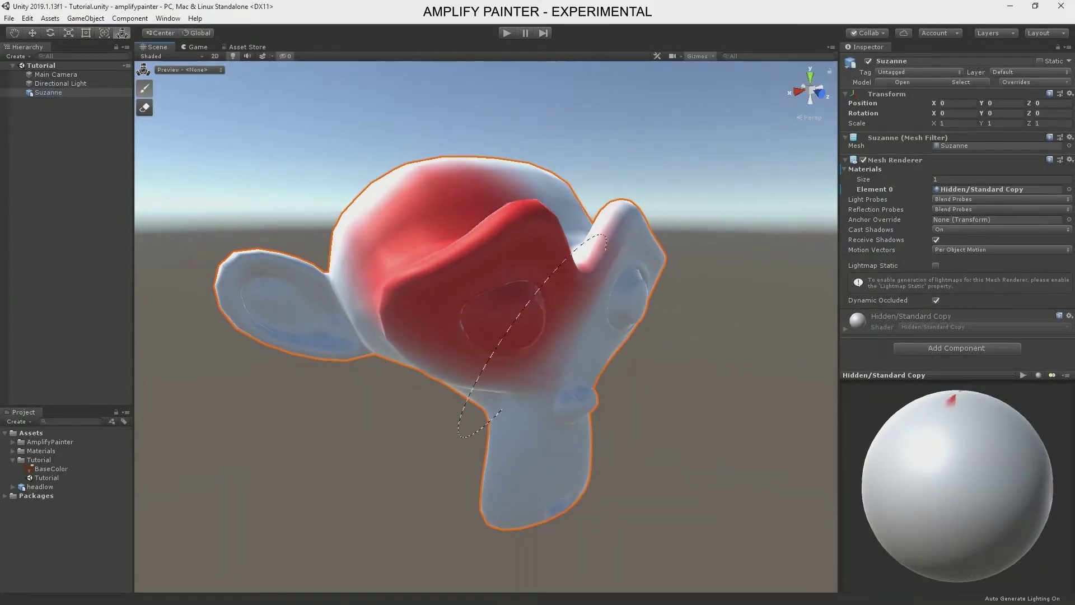
Pick a green brush colour and paint over Suzanne's lower face, from the eye to the chin.
{"action": "key", "text": "c"}
{"action": "left_click", "coordinate": [559, 372]}
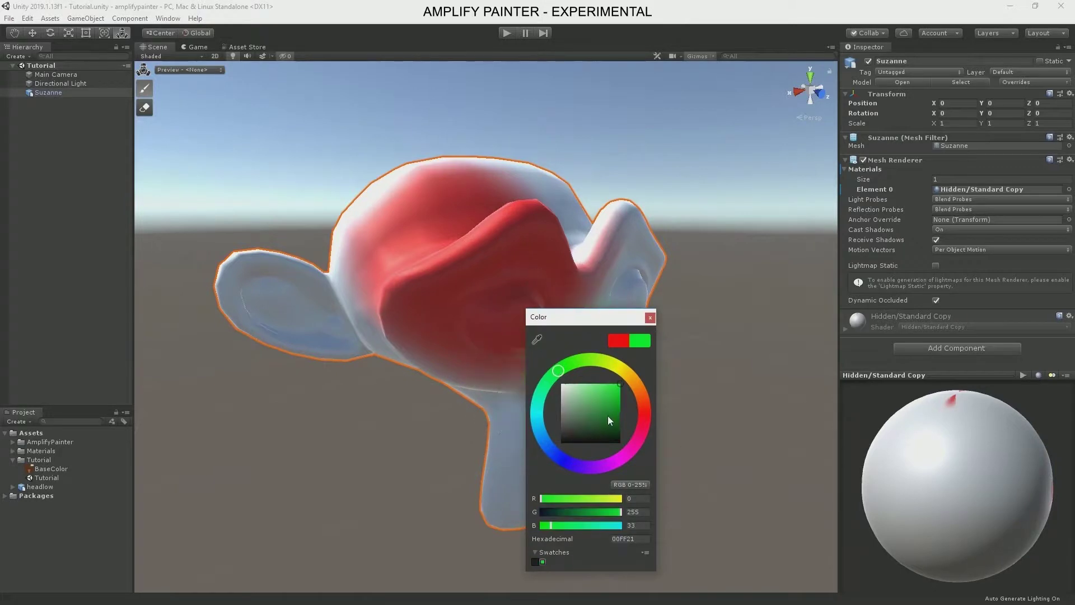
{"action": "left_click_drag", "start_coordinate": [607, 416], "coordinate": [646, 361]}
{"action": "mouse_move", "coordinate": [484, 339]}
{"action": "left_mouse_down"}
{"action": "mouse_move", "coordinate": [528, 372]}
{"action": "mouse_move", "coordinate": [531, 474]}
{"action": "mouse_move", "coordinate": [619, 307]}
{"action": "left_mouse_up"}
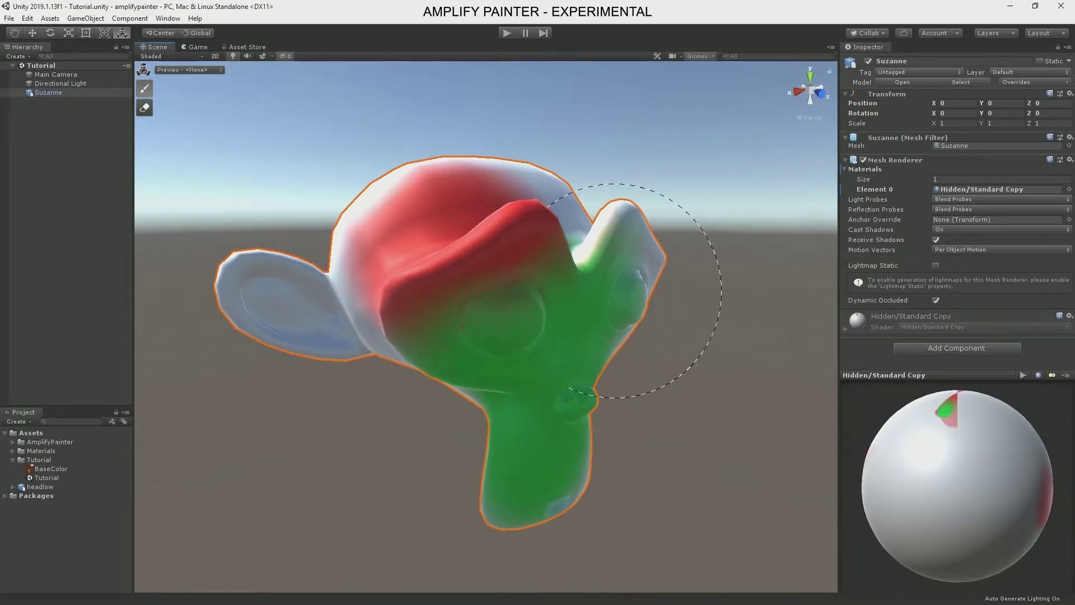
Pick another brush colour and paint a stroke across Suzanne's chin.
{"action": "key", "text": "c"}
{"action": "left_click", "coordinate": [545, 441]}
{"action": "mouse_move", "coordinate": [484, 518]}
{"action": "left_mouse_down"}
{"action": "mouse_move", "coordinate": [492, 480]}
{"action": "mouse_move", "coordinate": [588, 439]}
{"action": "left_mouse_up"}
{"action": "mouse_move", "coordinate": [681, 461]}
{"action": "left_mouse_down", "text": "alt"}
{"action": "mouse_move", "coordinate": [644, 434]}
{"action": "mouse_move", "coordinate": [420, 443]}
{"action": "mouse_move", "coordinate": [750, 454]}
{"action": "left_mouse_up", "text": "alt"}
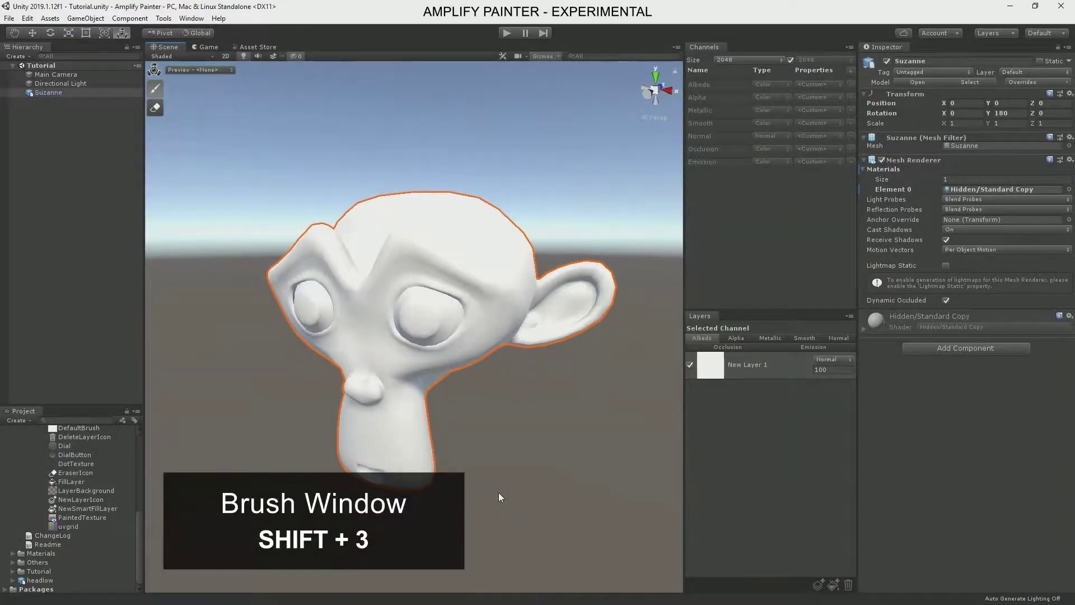
Open the Brush window and dock it next to the Channels window.
{"action": "key", "text": "shift+3"}
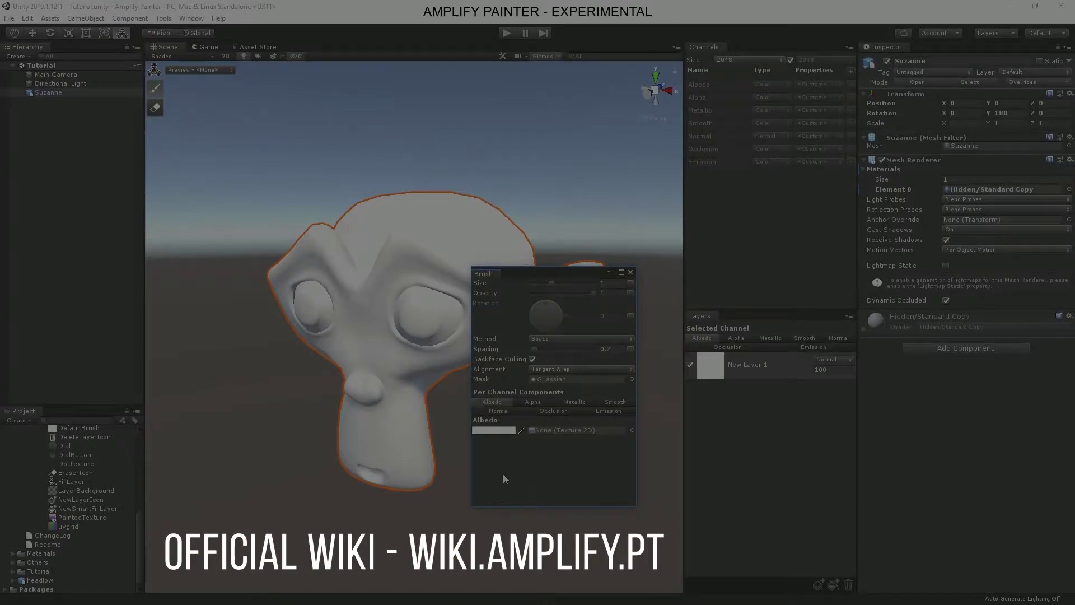
{"action": "mouse_move", "coordinate": [484, 273]}
{"action": "left_mouse_down"}
{"action": "mouse_move", "coordinate": [676, 160]}
{"action": "mouse_move", "coordinate": [754, 56]}
{"action": "left_mouse_up"}
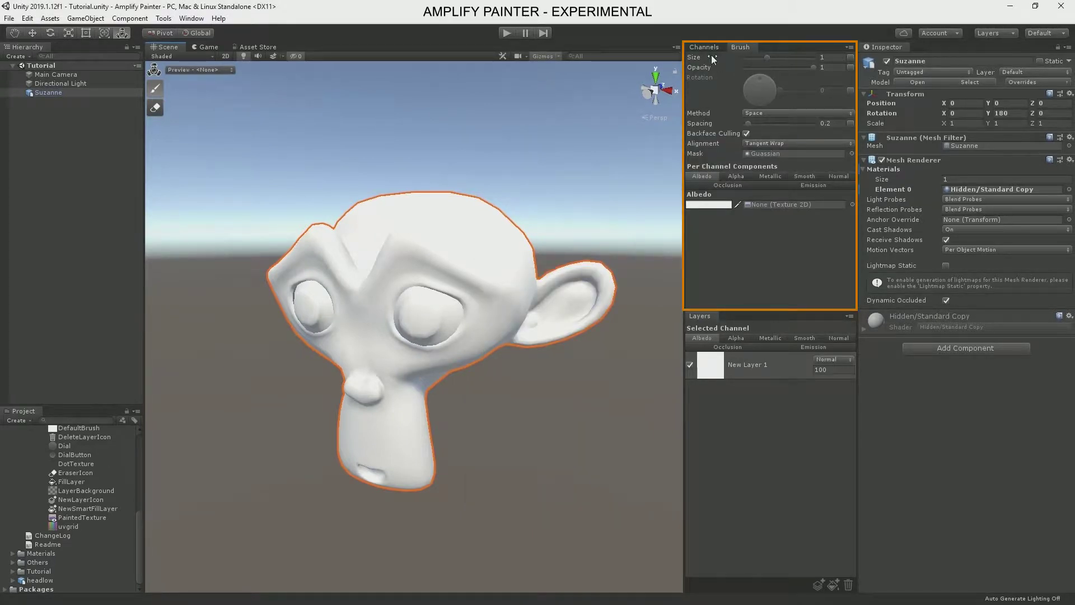
Examine the brush's available Method and Alignment options.
{"action": "left_click", "coordinate": [768, 114]}
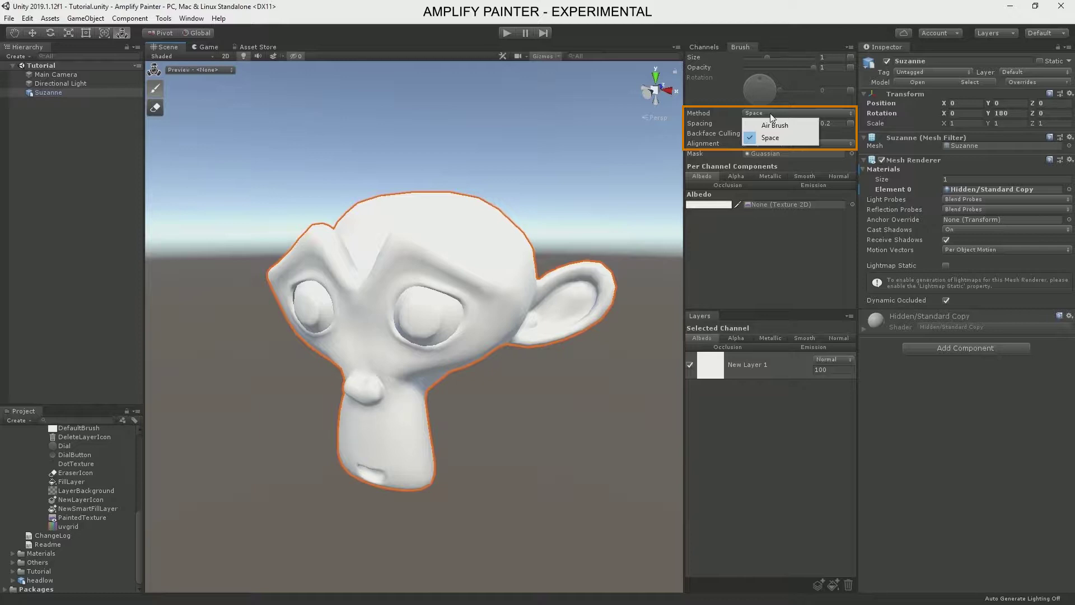
{"action": "left_click", "coordinate": [771, 115]}
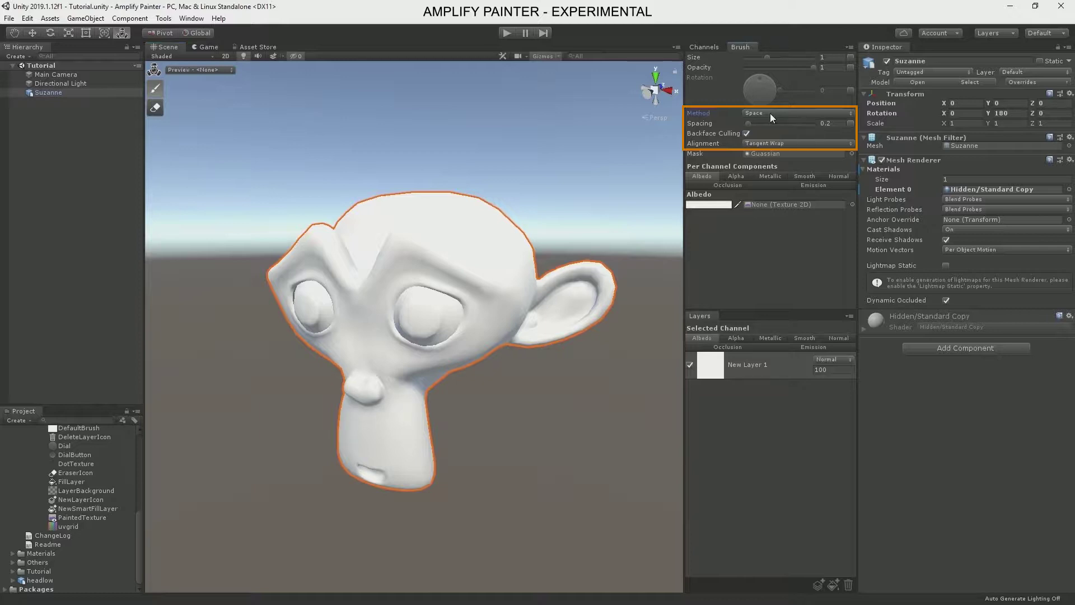
{"action": "left_click", "coordinate": [771, 144]}
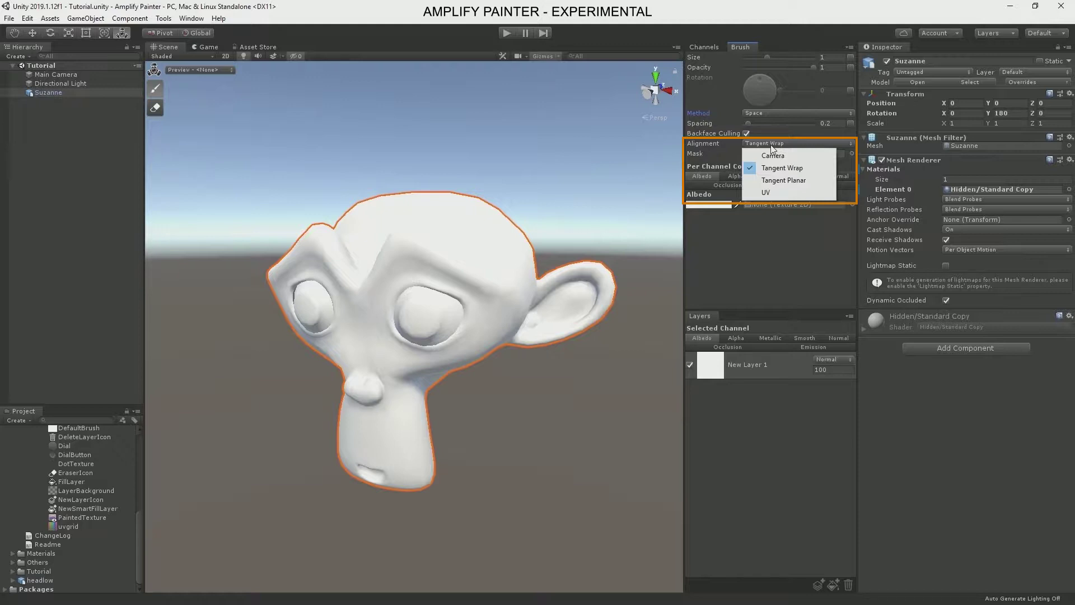
{"action": "left_click", "coordinate": [753, 168]}
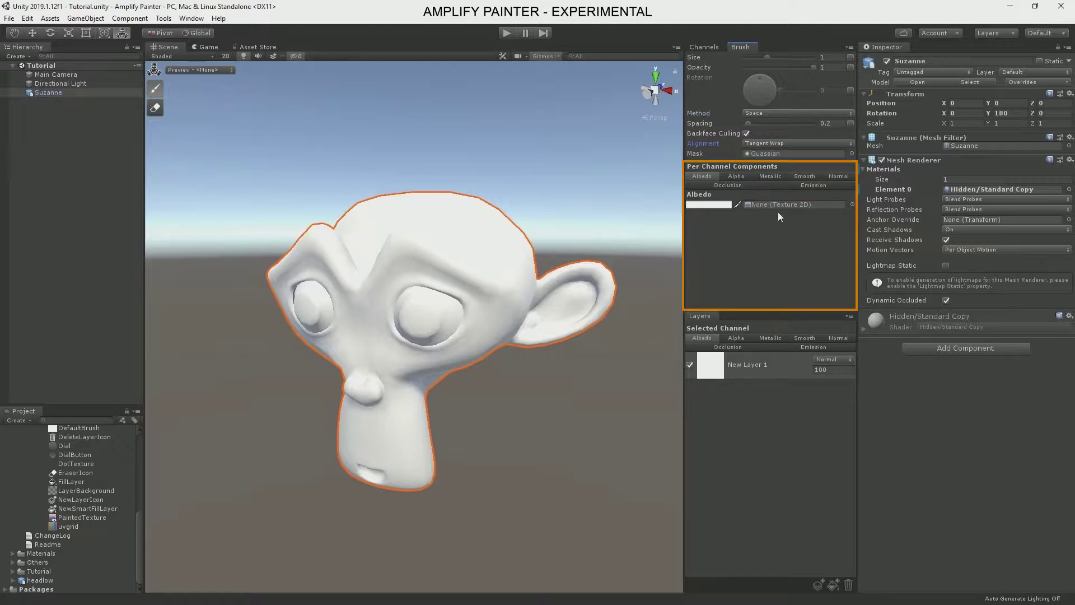
Look through the brush's per-channel components one channel at a time, including Metallic, Smooth, Normal and Emission, and return to Albedo.
{"action": "left_click", "coordinate": [733, 183]}
{"action": "left_click", "coordinate": [774, 179]}
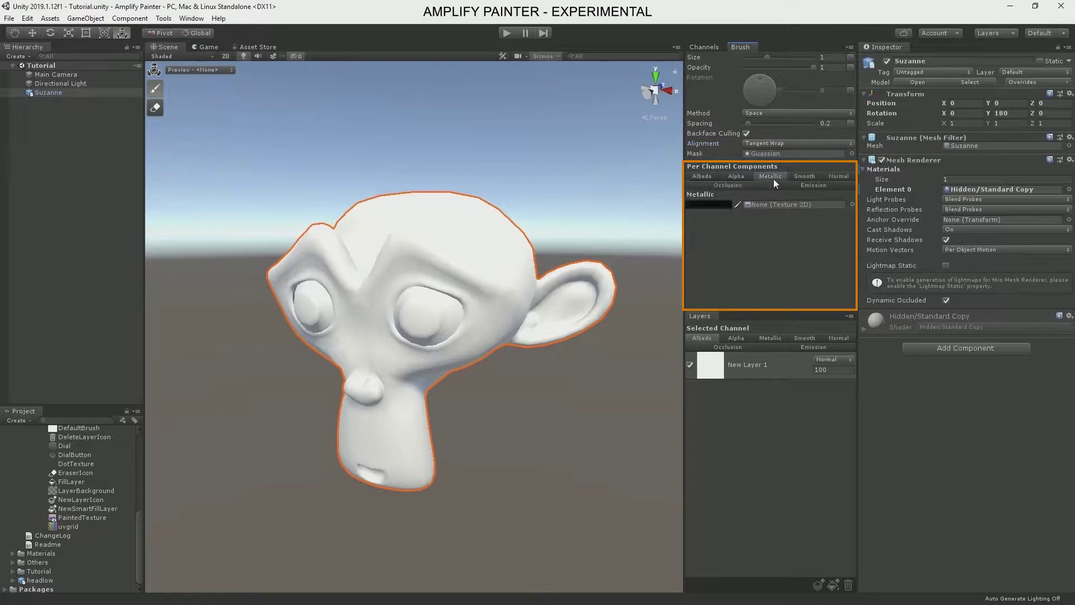
{"action": "left_click", "coordinate": [808, 177]}
{"action": "left_click", "coordinate": [832, 177]}
{"action": "left_click", "coordinate": [826, 186]}
{"action": "left_click", "coordinate": [714, 177]}
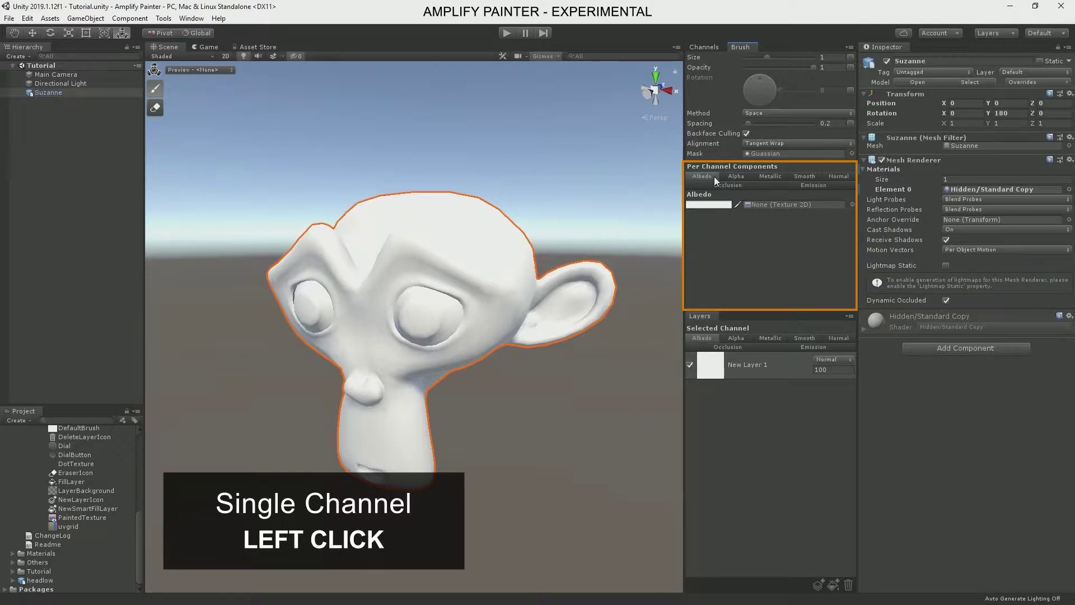
Try multi-channel selection for the brush components: add Alpha, Occlusion, Metallic, Smooth and Normal, remove Metallic, and select every channel.
{"action": "left_click", "coordinate": [732, 177], "text": "shift"}
{"action": "left_click", "coordinate": [733, 183], "text": "shift"}
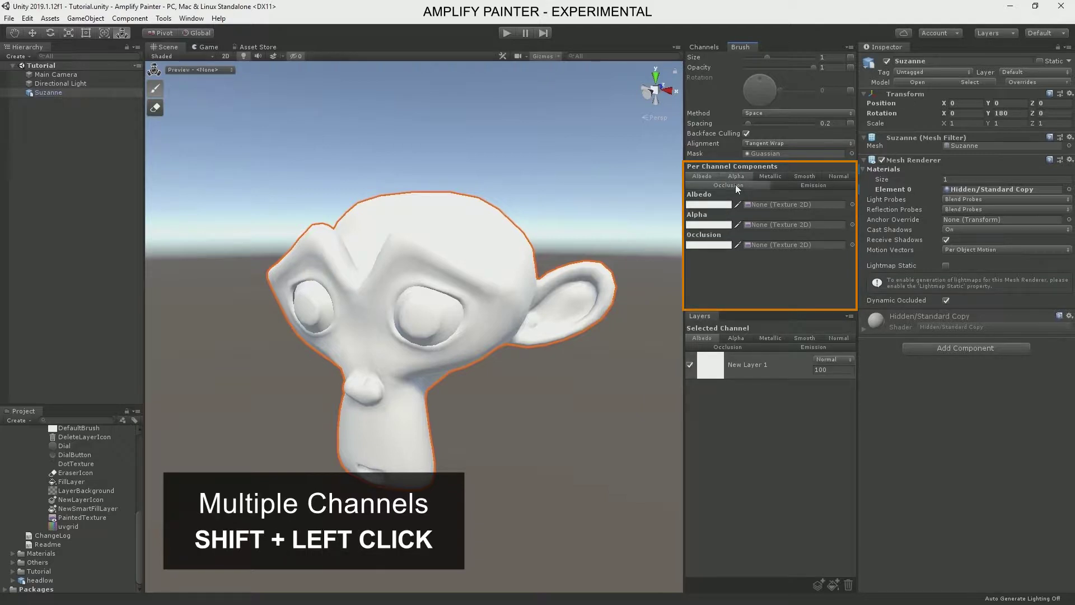
{"action": "left_click", "coordinate": [769, 176], "text": "shift"}
{"action": "left_click", "coordinate": [803, 177], "text": "shift"}
{"action": "left_click", "coordinate": [834, 177], "text": "shift"}
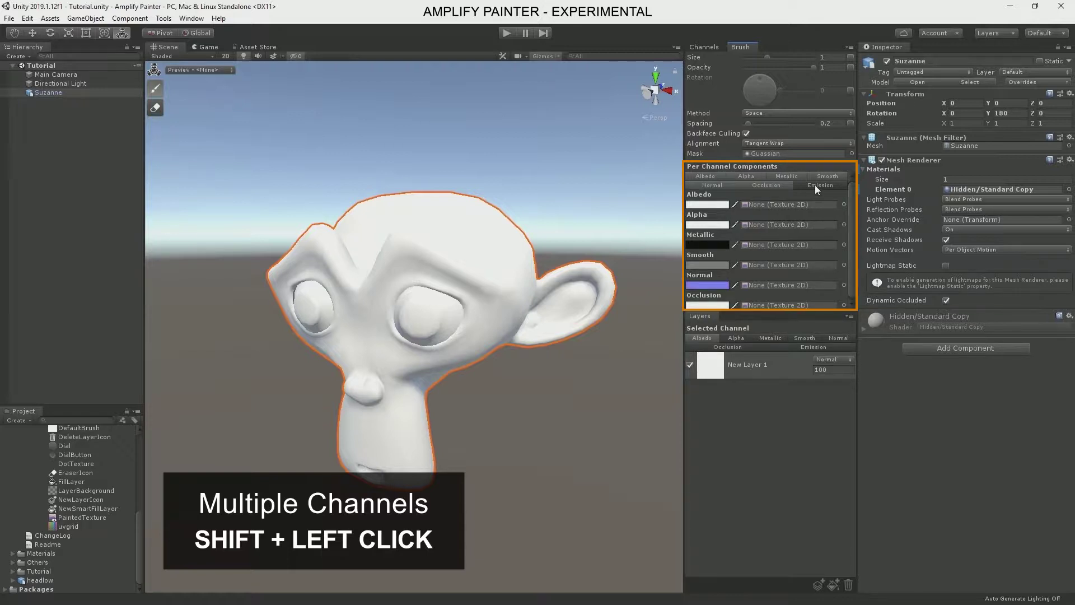
{"action": "left_click", "coordinate": [789, 177], "text": "shift"}
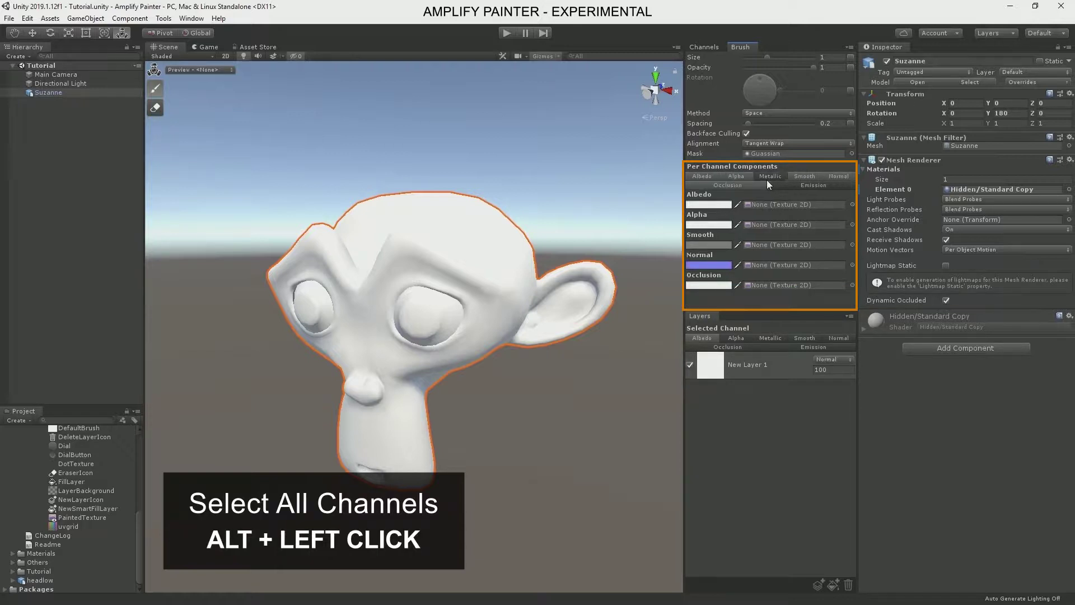
{"action": "left_click", "coordinate": [748, 183], "text": "alt"}
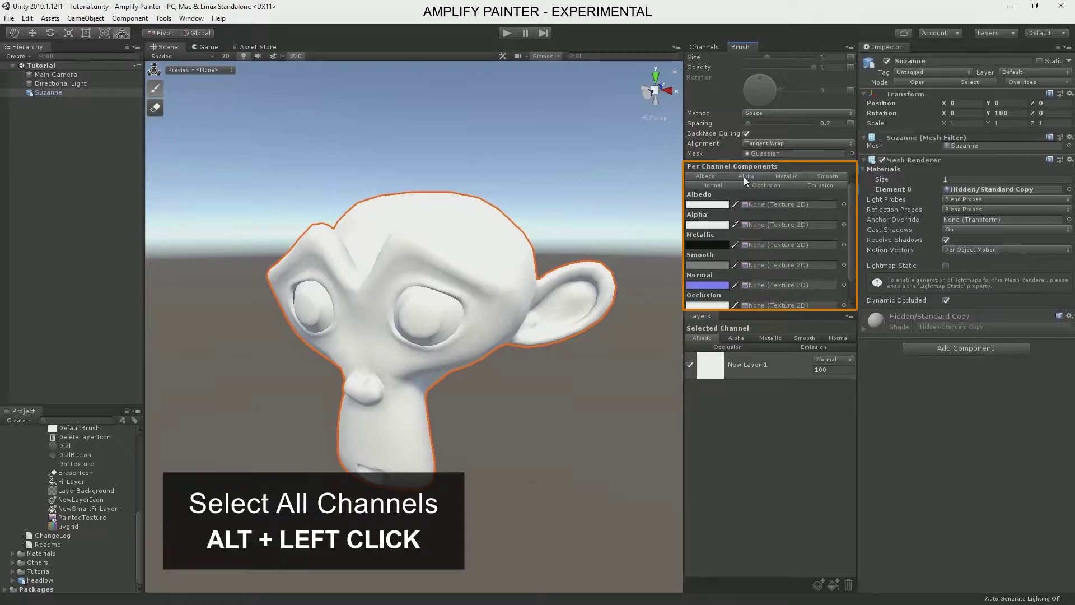
{"action": "left_click", "coordinate": [743, 176], "text": "alt"}
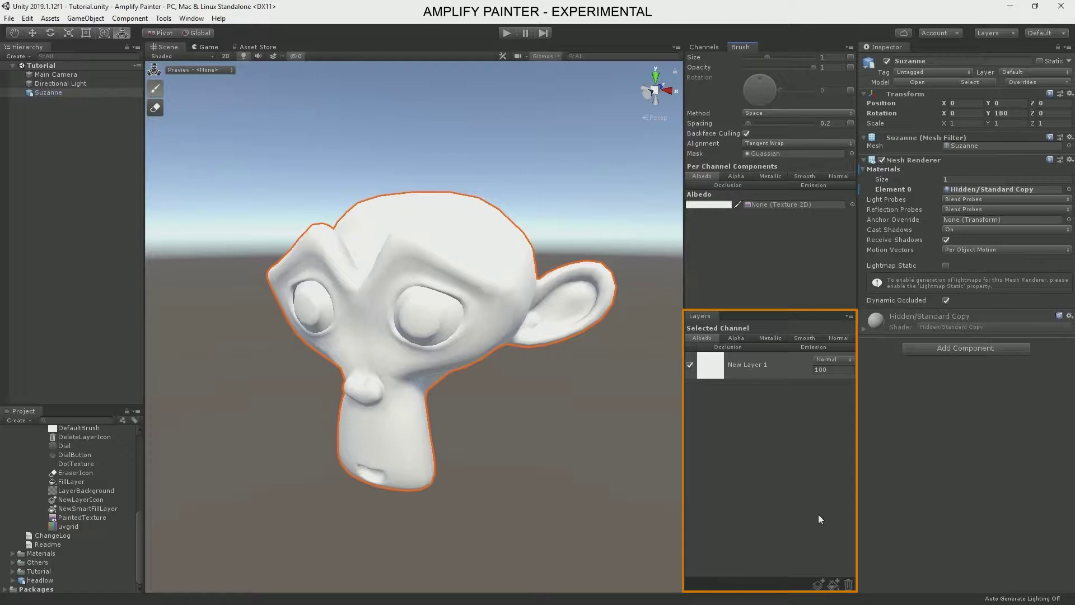
Replace the Albedo channel's existing layer with a new empty layer named "Base fur".
{"action": "left_click", "coordinate": [848, 584]}
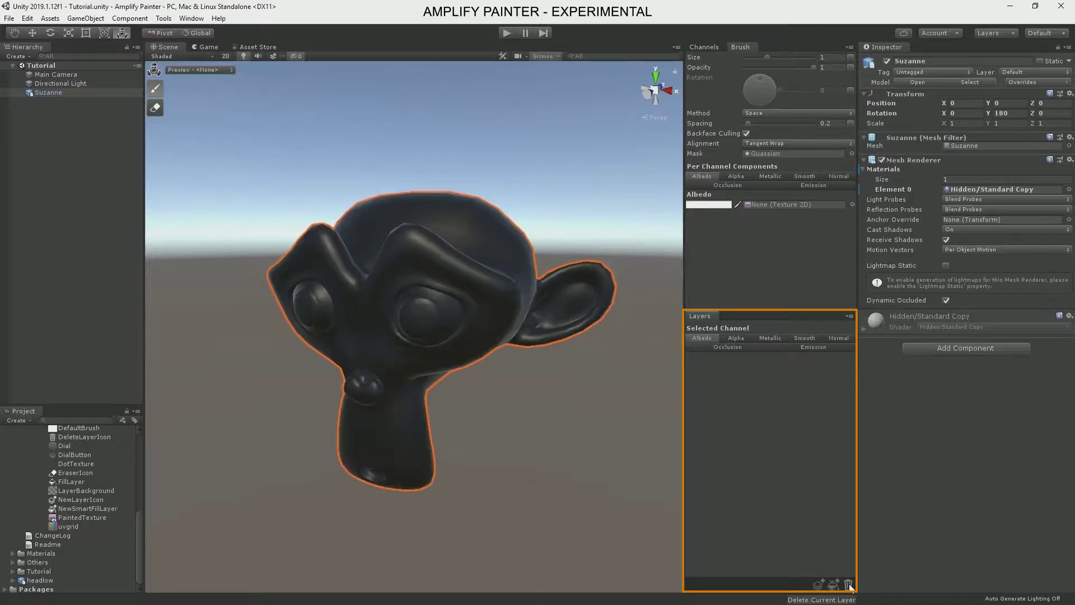
{"action": "left_click", "coordinate": [818, 584]}
{"action": "double_click", "coordinate": [745, 365]}
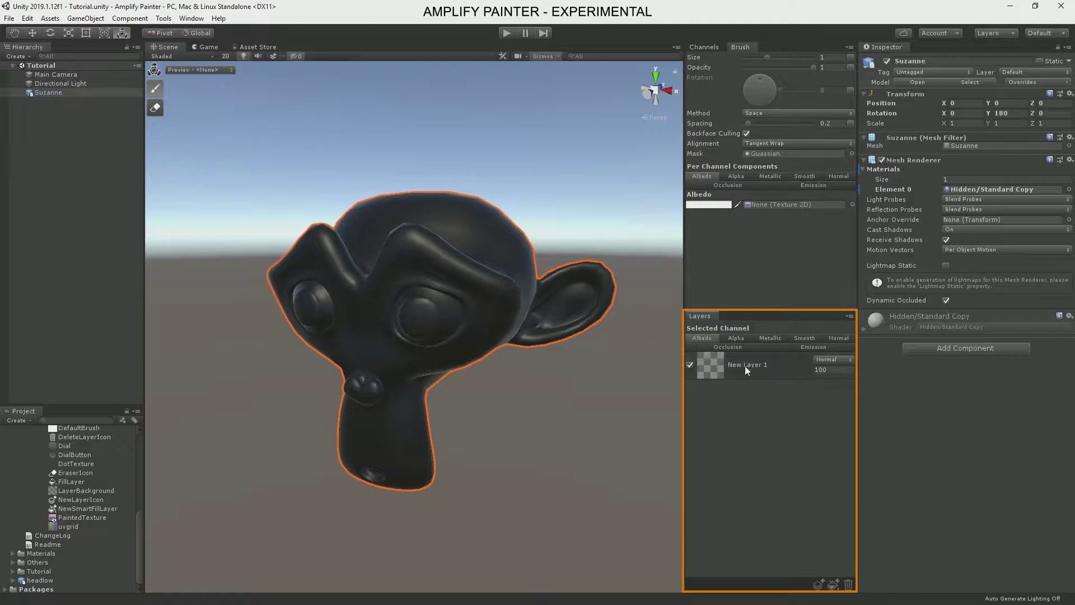
{"action": "type", "text": "Base fur"}
{"action": "key", "text": "Return"}
Replace the Smooth channel's existing layer with a new empty layer named "Base fur".
{"action": "left_click", "coordinate": [808, 340]}
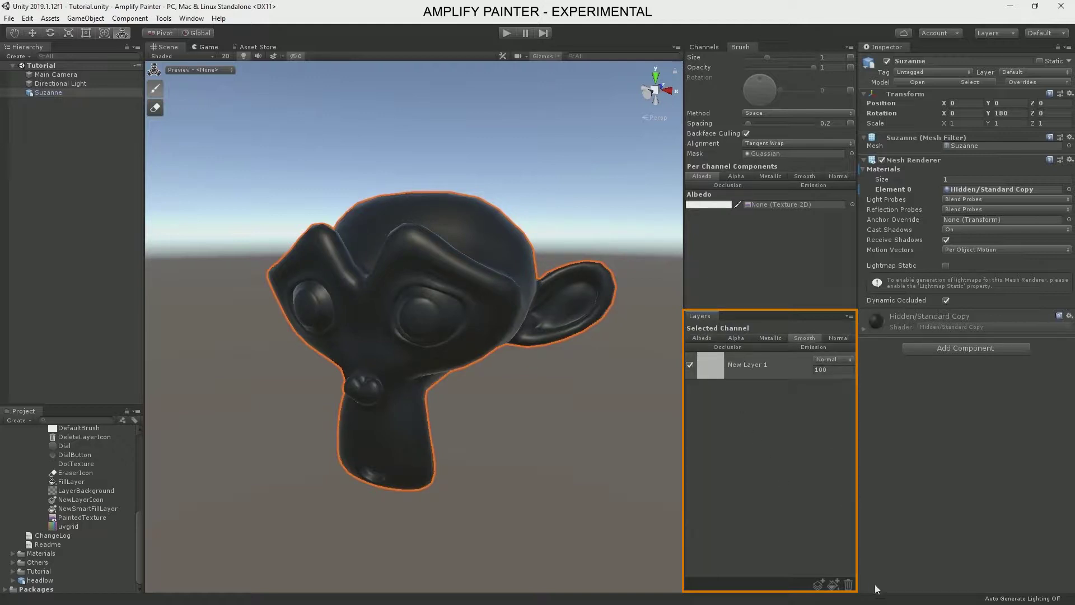
{"action": "left_click", "coordinate": [848, 585]}
{"action": "left_click", "coordinate": [818, 584]}
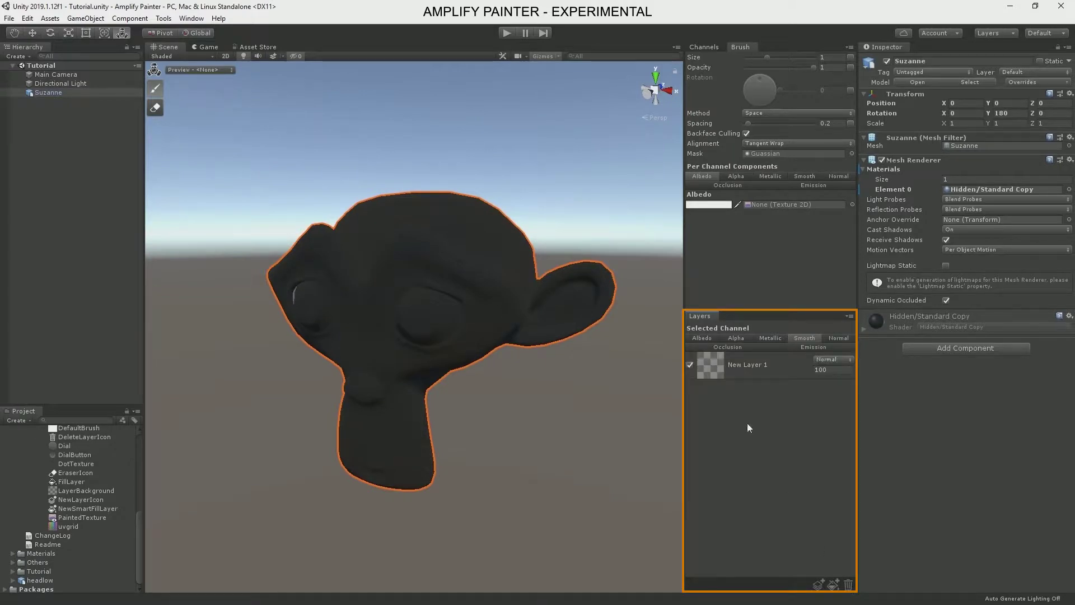
{"action": "double_click", "coordinate": [740, 364]}
{"action": "type", "text": "Base fur"}
{"action": "key", "text": "Return"}
Enable the Smooth channel on the brush alongside Albedo and set its colour to dark grey 222222.
{"action": "left_click", "coordinate": [807, 176], "text": "shift"}
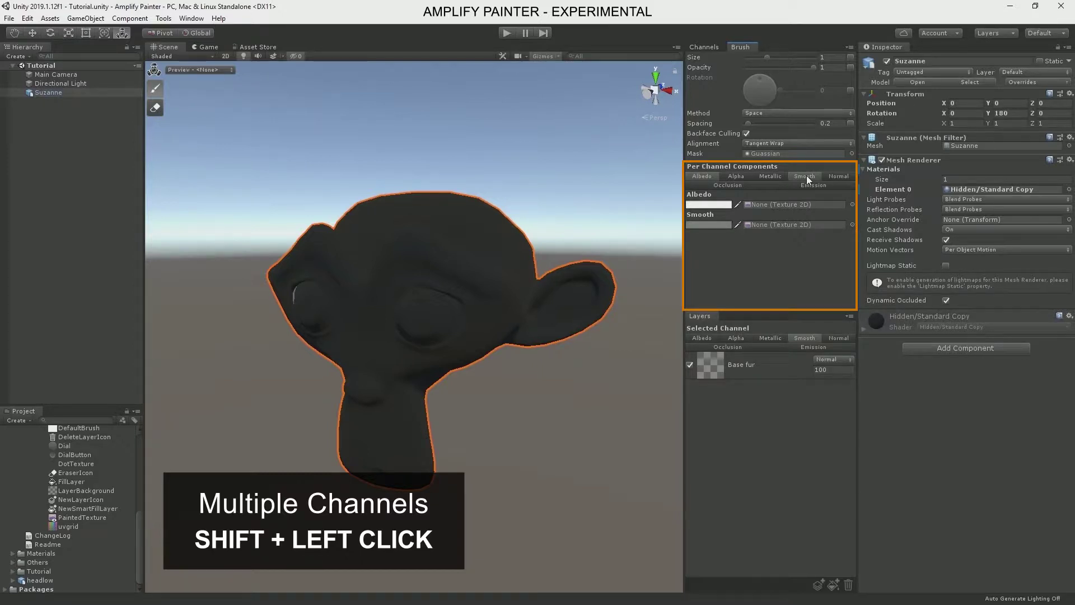
{"action": "left_click", "coordinate": [709, 225]}
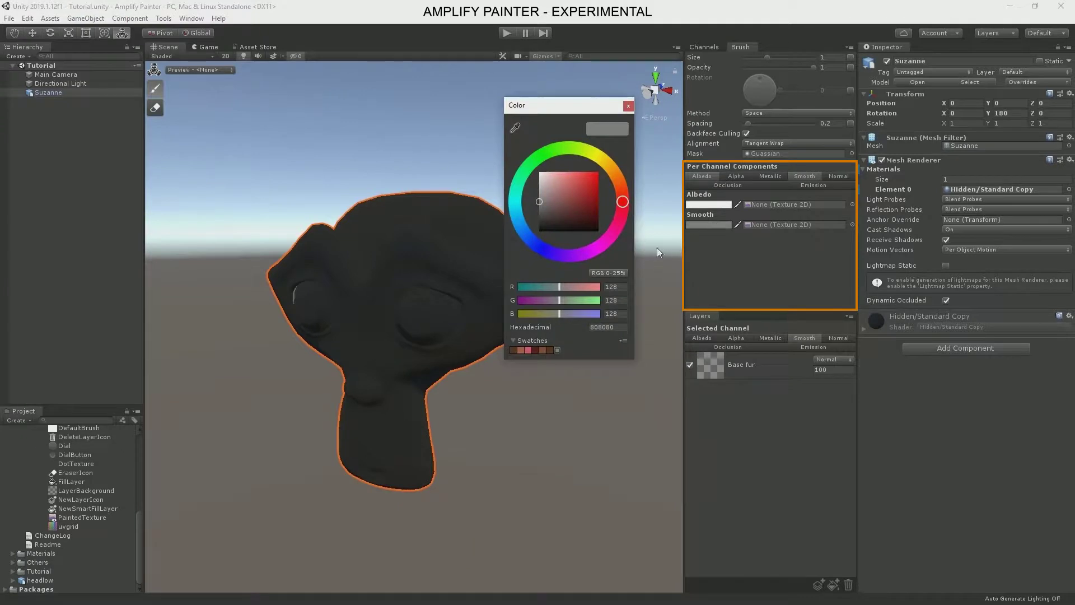
{"action": "left_click_drag", "start_coordinate": [560, 230], "coordinate": [539, 224]}
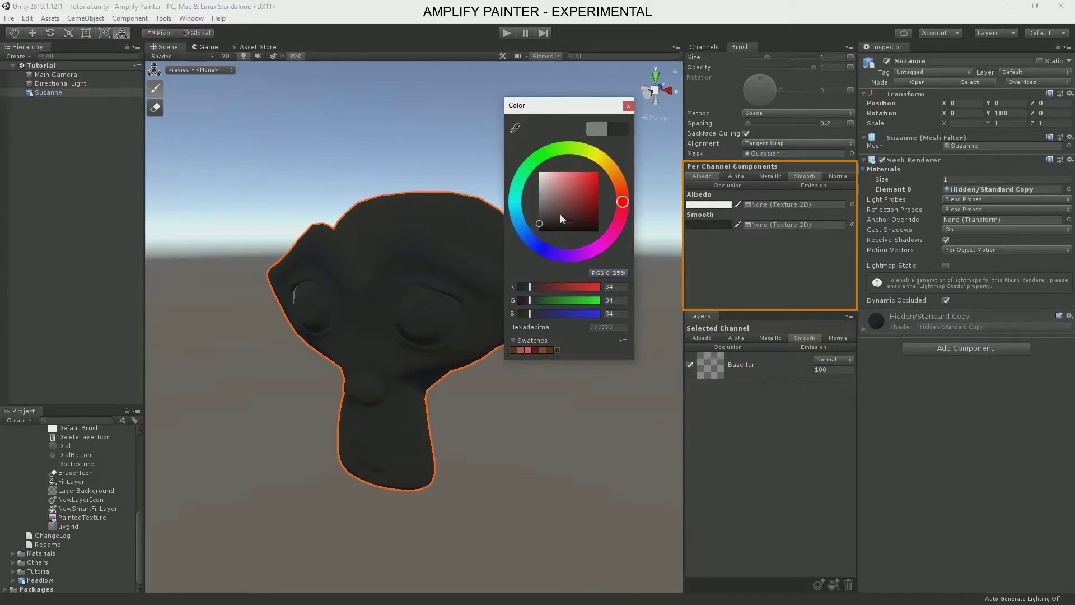
{"action": "left_click", "coordinate": [628, 106]}
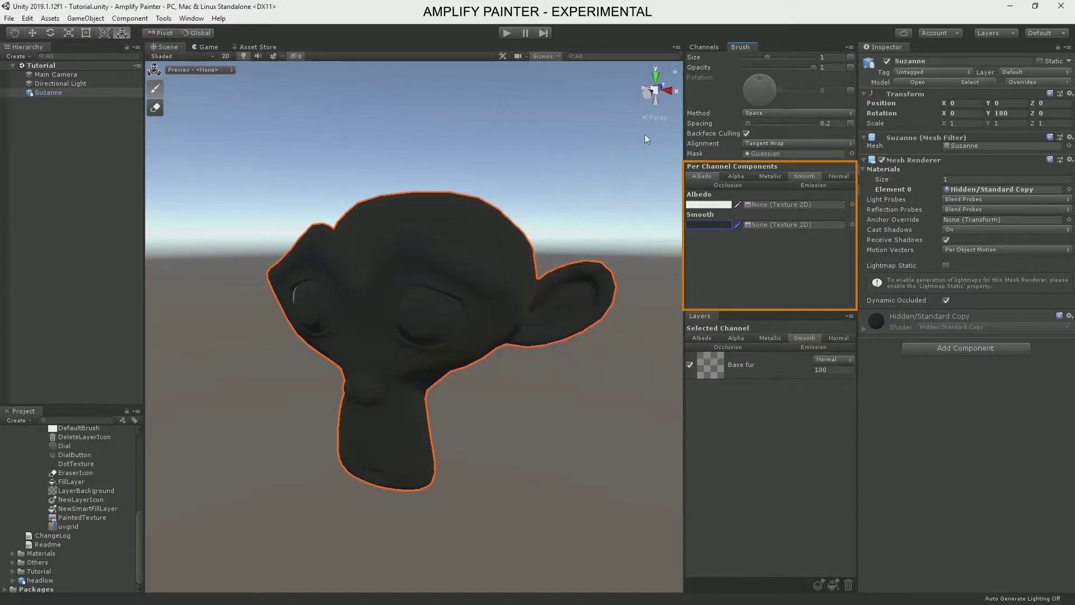
Set the brush's Albedo colour to the saved brown swatch 4D2B11 and display the Albedo channel's layers.
{"action": "left_click", "coordinate": [710, 204]}
{"action": "left_click", "coordinate": [513, 350]}
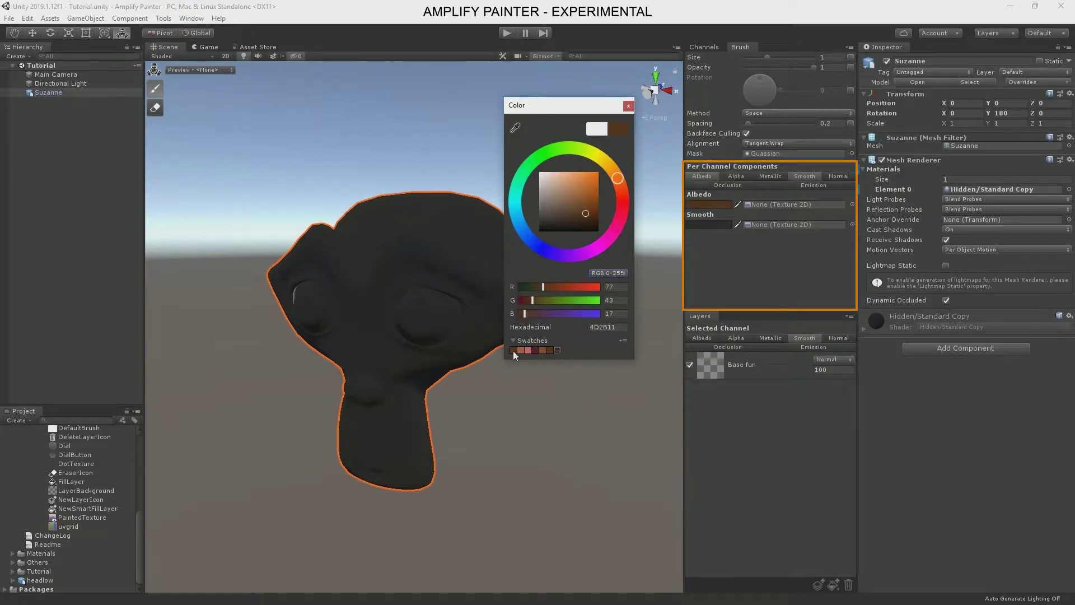
{"action": "left_click", "coordinate": [706, 337]}
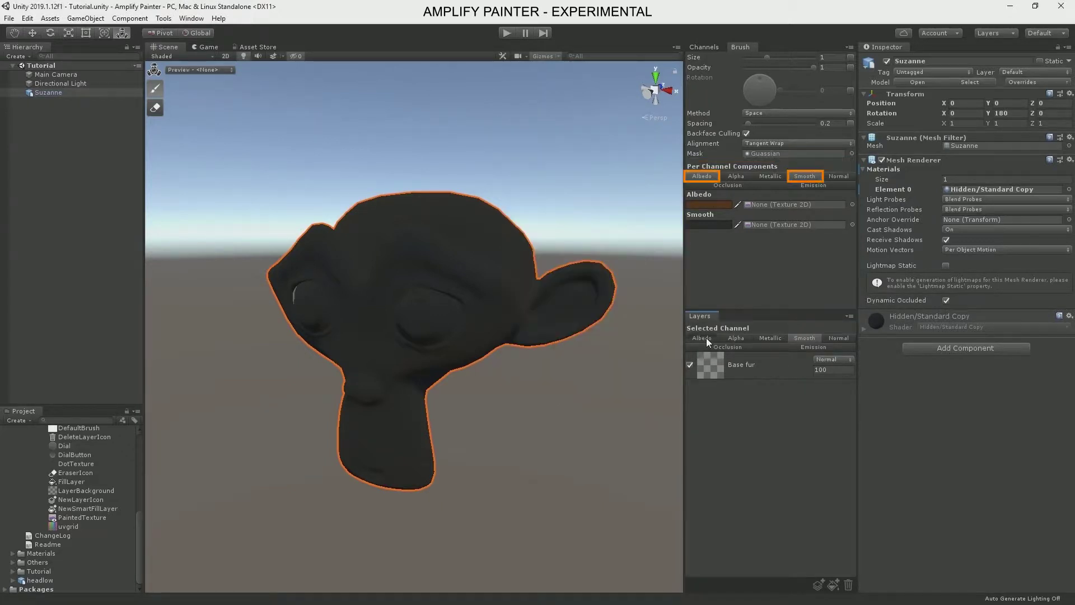
Enlarge the brush to about 1.7 and paint Suzanne's whole head brown on the Base fur layer.
{"action": "left_click", "coordinate": [448, 267]}
{"action": "mouse_move", "coordinate": [448, 281]}
{"action": "left_mouse_down", "text": "alt"}
{"action": "mouse_move", "coordinate": [576, 300]}
{"action": "mouse_move", "coordinate": [421, 305]}
{"action": "mouse_move", "coordinate": [422, 314]}
{"action": "left_mouse_up", "text": "alt"}
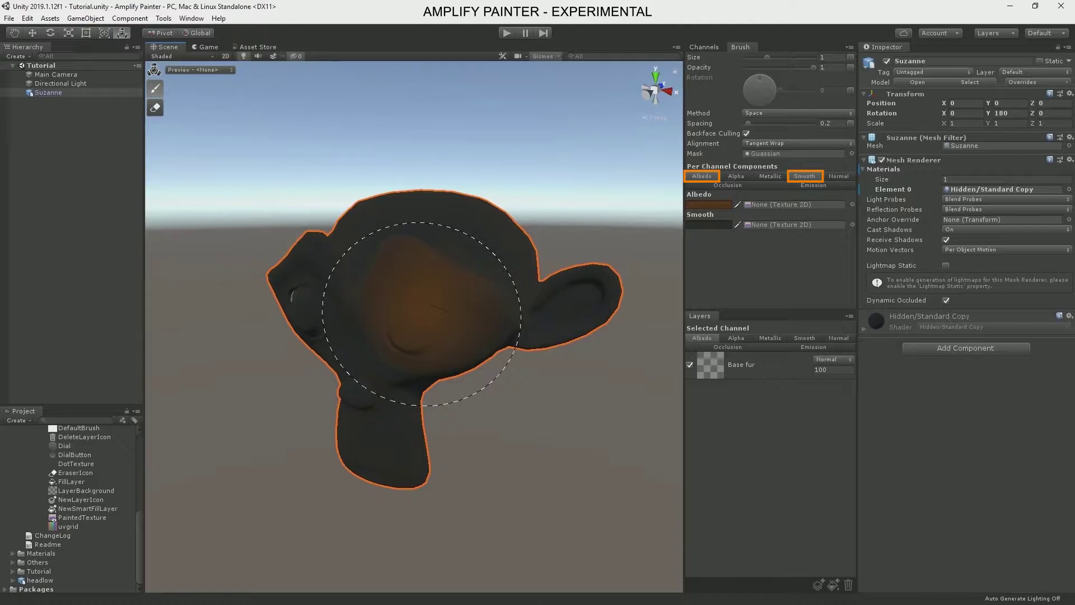
{"action": "scroll", "coordinate": [421, 313], "scroll_direction": "up", "scroll_amount": 7, "text": "ctrl"}
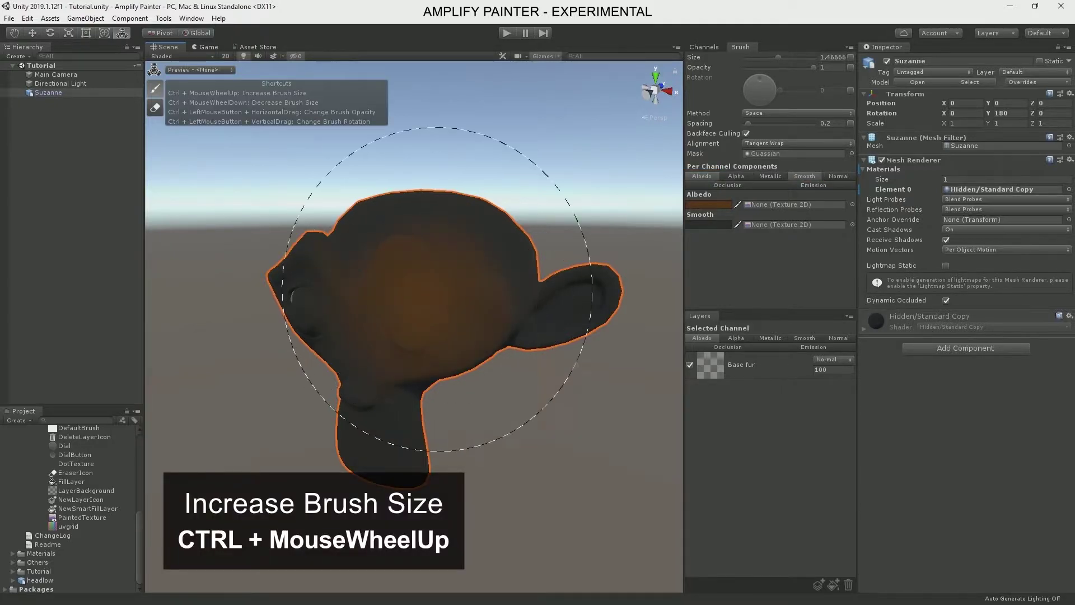
{"action": "mouse_move", "coordinate": [493, 381]}
{"action": "left_mouse_down"}
{"action": "mouse_move", "coordinate": [389, 268]}
{"action": "mouse_move", "coordinate": [547, 257]}
{"action": "mouse_move", "coordinate": [596, 284]}
{"action": "mouse_move", "coordinate": [408, 242]}
{"action": "mouse_move", "coordinate": [396, 456]}
{"action": "mouse_move", "coordinate": [480, 216]}
{"action": "left_mouse_up"}
{"action": "mouse_move", "coordinate": [291, 361]}
{"action": "left_mouse_down", "text": "alt"}
{"action": "mouse_move", "coordinate": [486, 353]}
{"action": "mouse_move", "coordinate": [319, 299]}
{"action": "mouse_move", "coordinate": [552, 254]}
{"action": "mouse_move", "coordinate": [429, 447]}
{"action": "left_mouse_up", "text": "alt"}
{"action": "mouse_move", "coordinate": [347, 319]}
{"action": "left_mouse_down", "text": "alt"}
{"action": "mouse_move", "coordinate": [585, 349]}
{"action": "mouse_move", "coordinate": [492, 364]}
{"action": "left_mouse_up", "text": "alt"}
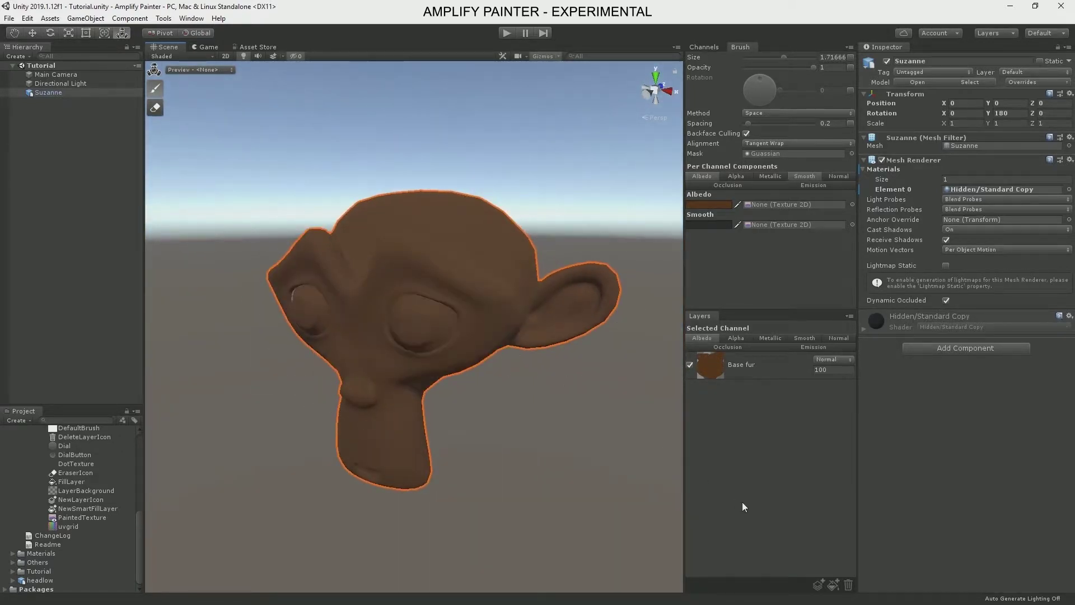
Add a new layer named "Skin" above Base fur in both the Albedo and Smooth channels.
{"action": "left_click", "coordinate": [818, 585]}
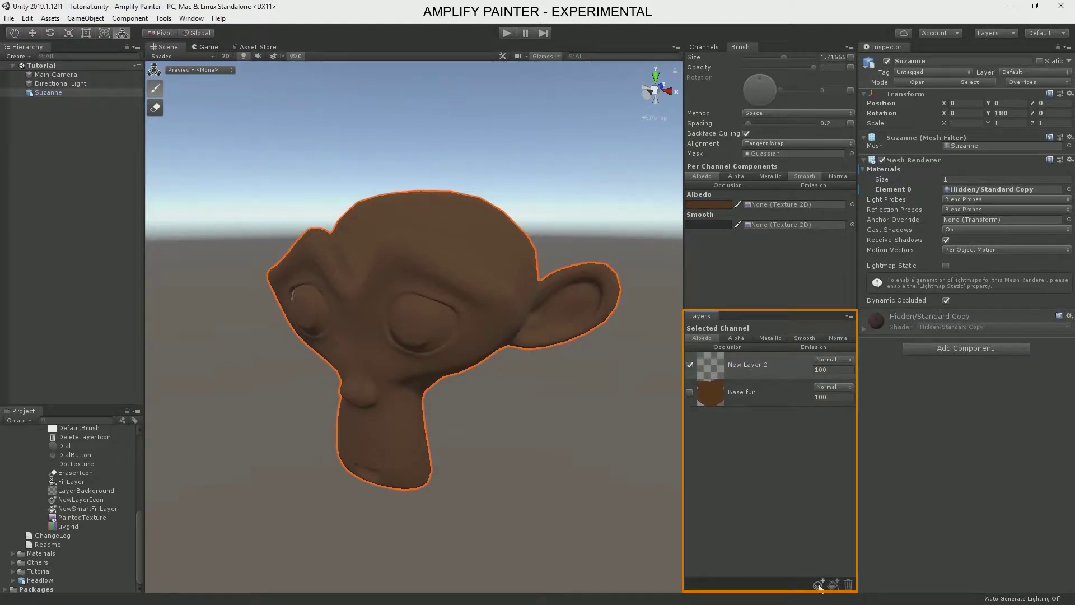
{"action": "type", "text": "Skin"}
{"action": "key", "text": "Return"}
{"action": "left_click", "coordinate": [805, 338]}
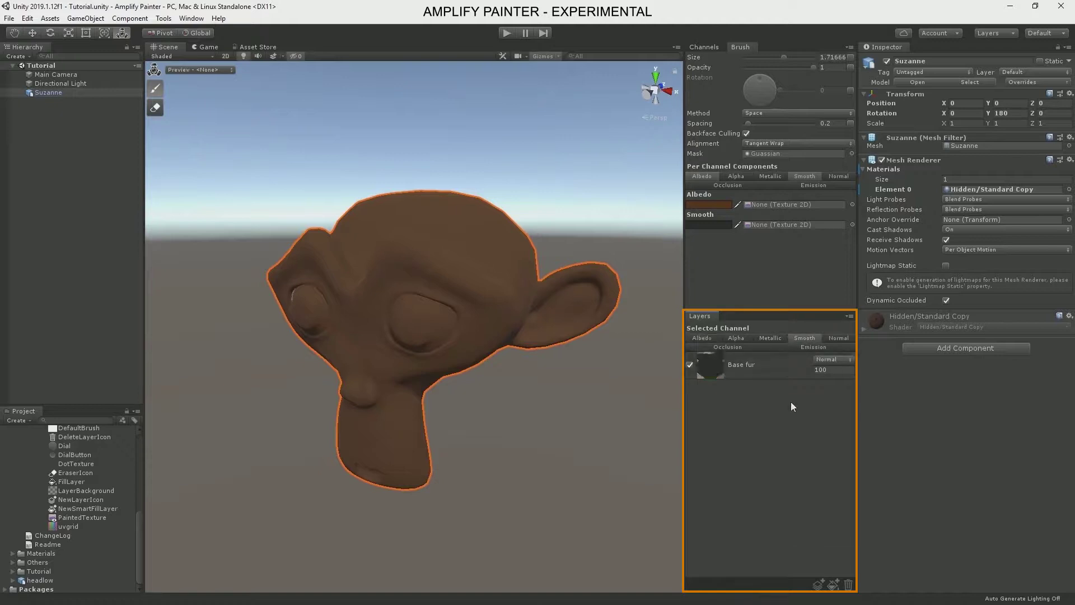
{"action": "double_click", "coordinate": [749, 364]}
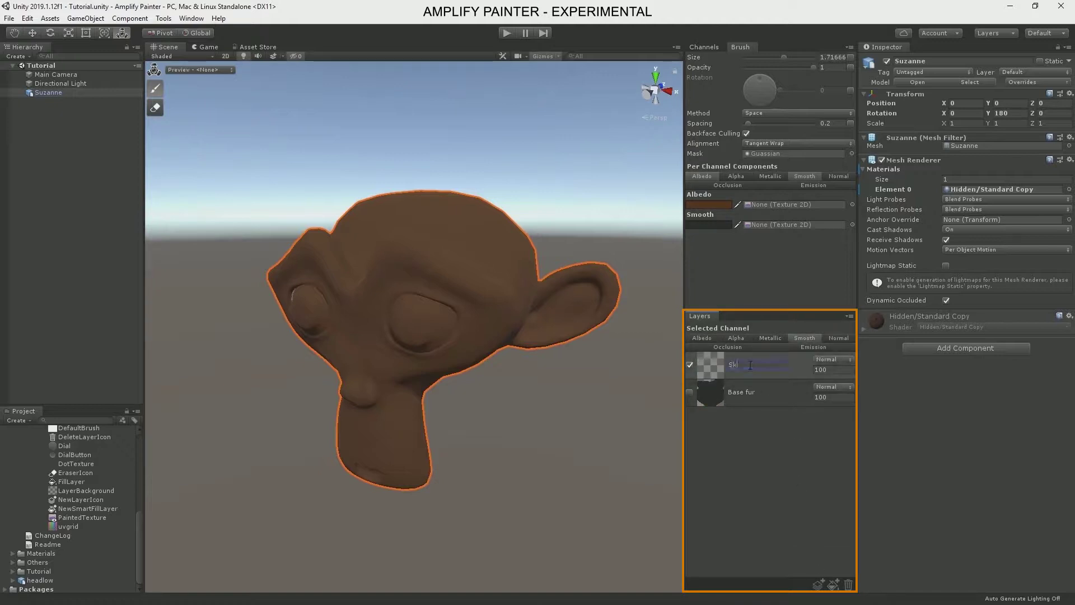
{"action": "type", "text": "Skin"}
{"action": "key", "text": "Return"}
Set the brush's Albedo colour to the saved skin-tone swatch A65E41 and its Smooth colour to mid grey 747474.
{"action": "left_click", "coordinate": [708, 204]}
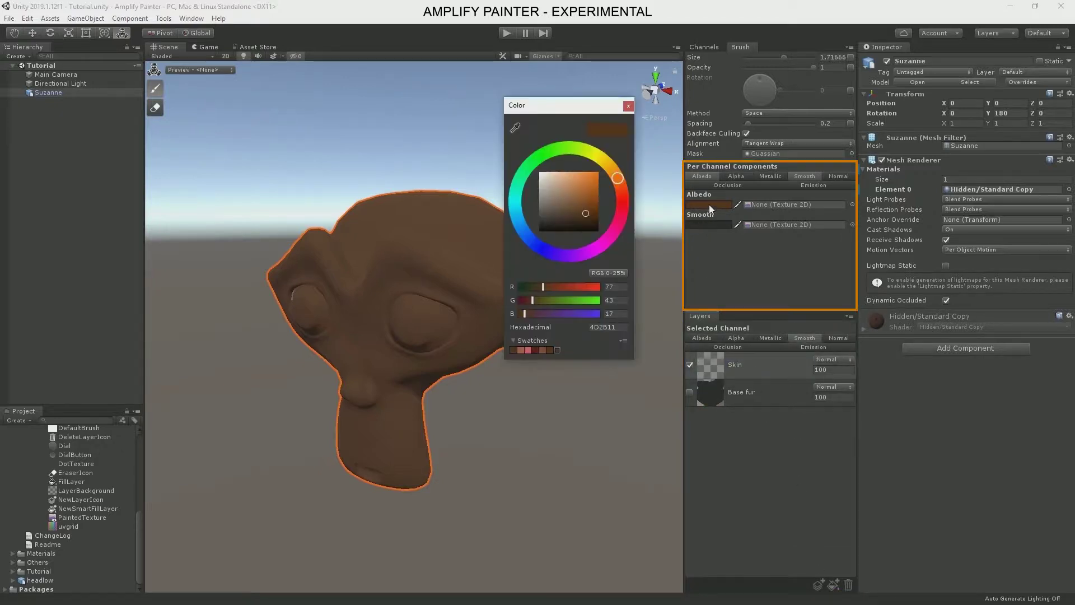
{"action": "left_click", "coordinate": [523, 350]}
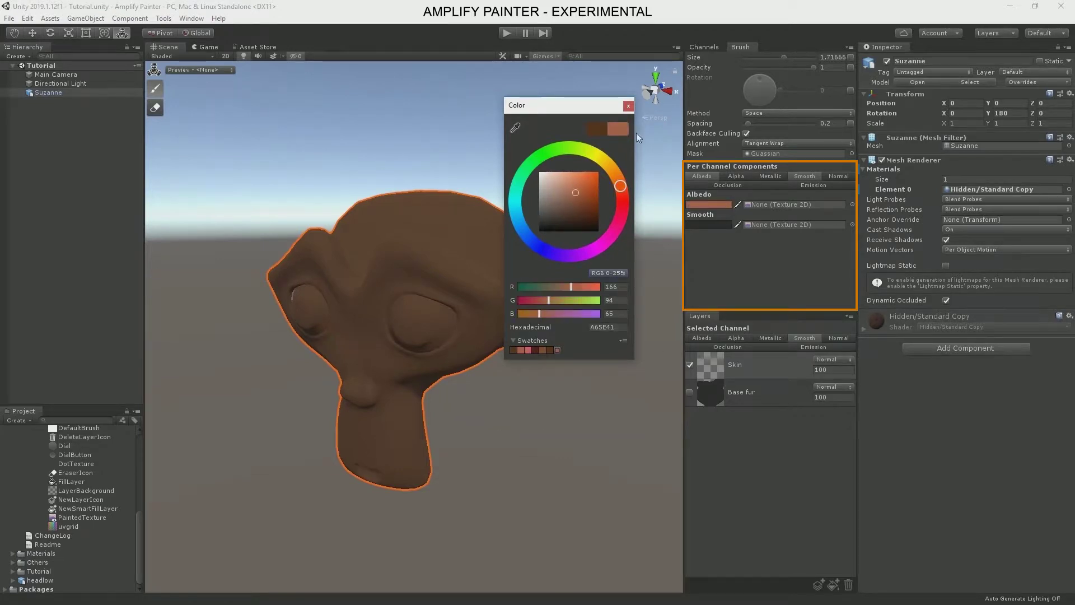
{"action": "left_click", "coordinate": [628, 105]}
{"action": "left_click", "coordinate": [717, 223]}
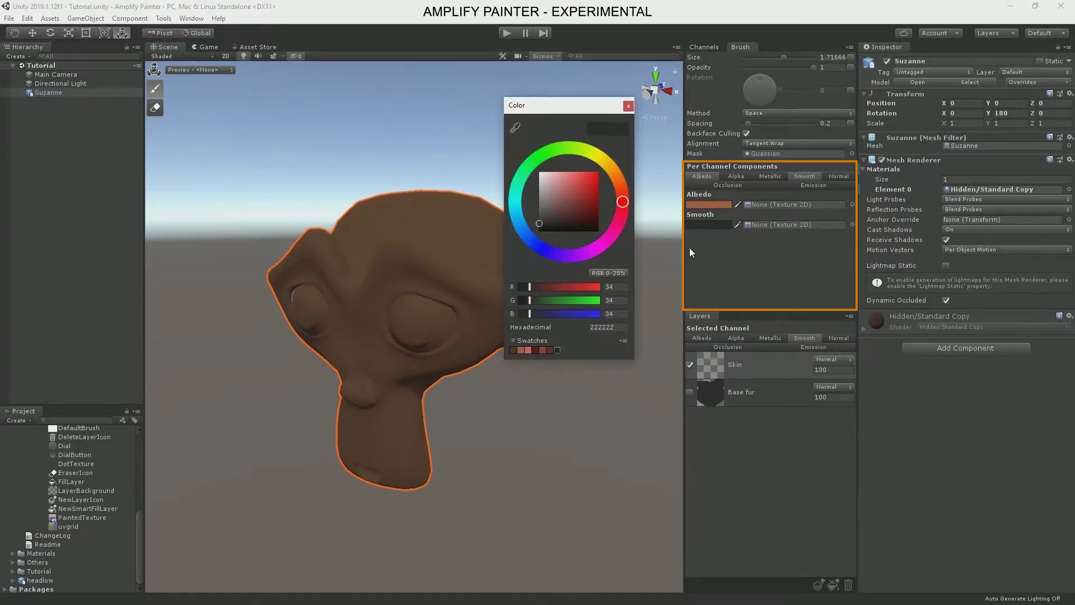
{"action": "left_click", "coordinate": [557, 350]}
{"action": "left_click_drag", "start_coordinate": [548, 212], "coordinate": [538, 205]}
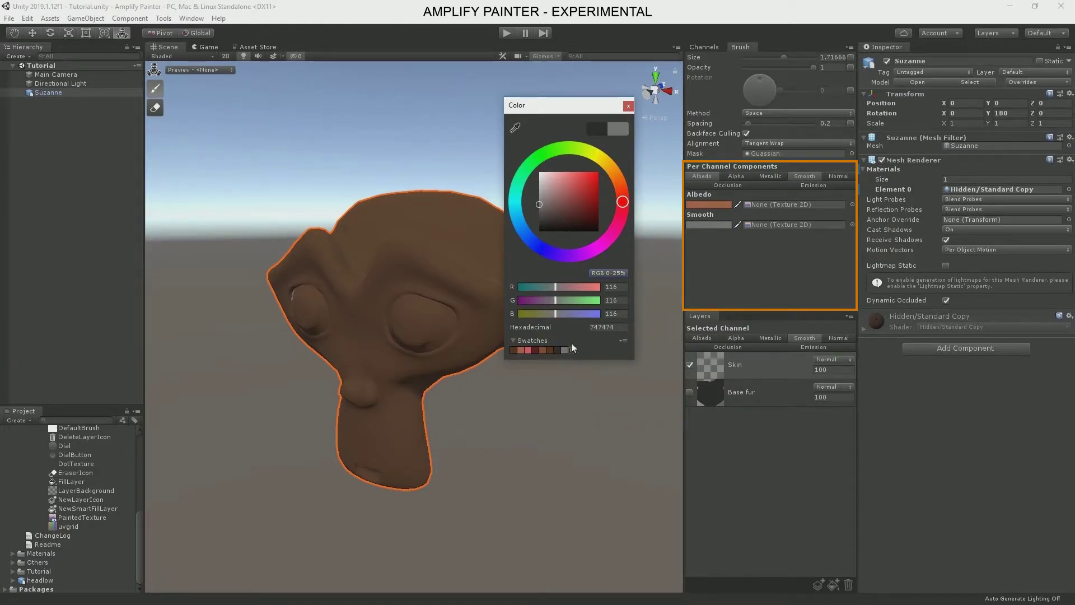
{"action": "left_click", "coordinate": [628, 105]}
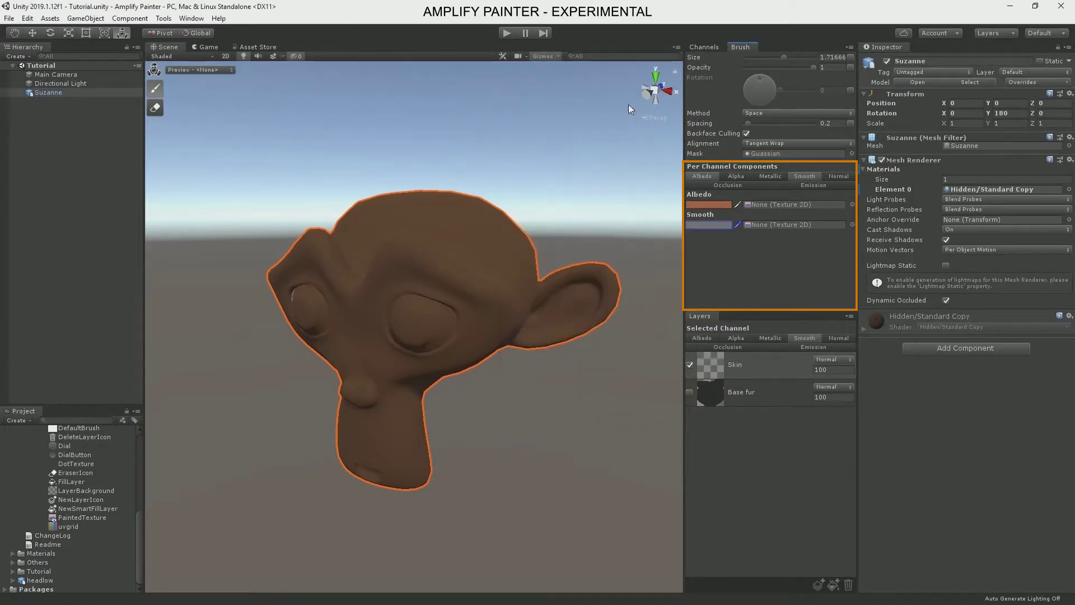
Paint Suzanne's face and muzzle on the Skin layer with backface culling off, brush size about 0.43 and opacity 0.275.
{"action": "left_click", "coordinate": [748, 135]}
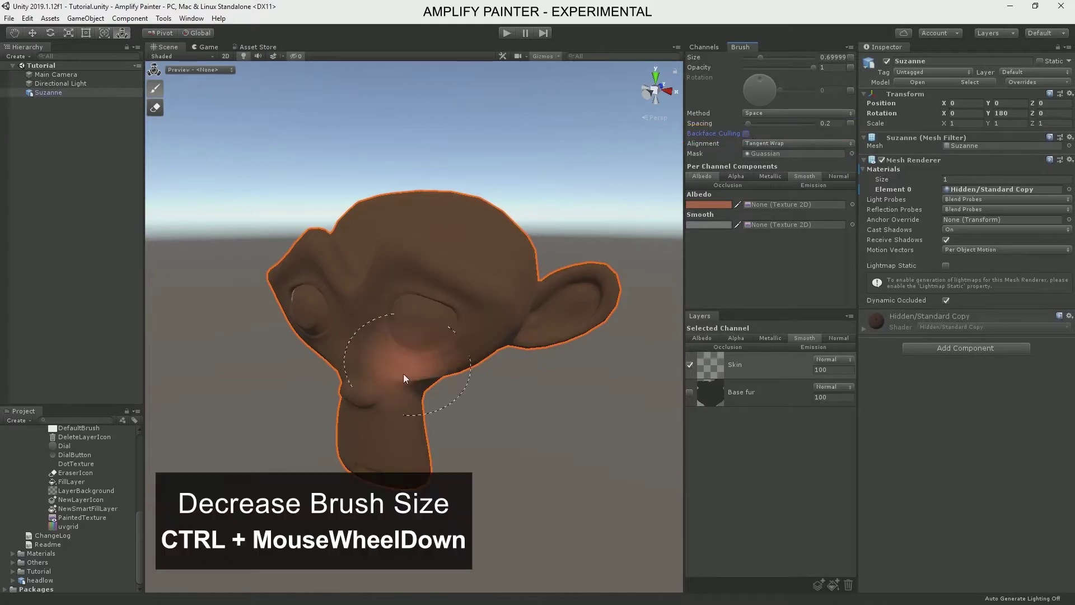
{"action": "left_click_drag", "start_coordinate": [406, 377], "coordinate": [483, 284], "text": "alt"}
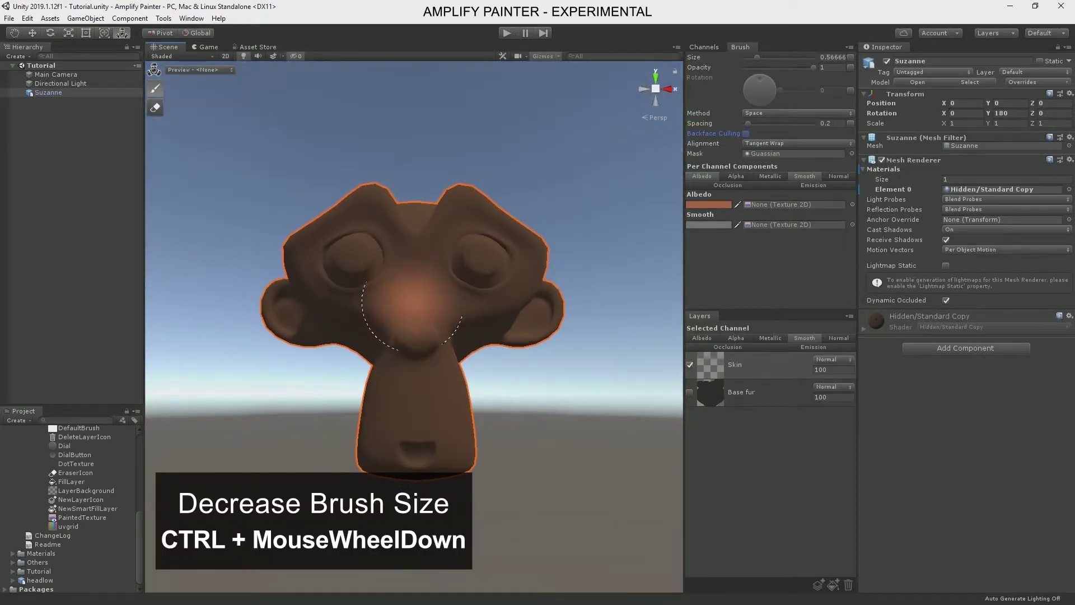
{"action": "scroll", "coordinate": [414, 325], "scroll_direction": "down", "scroll_amount": 4, "text": "ctrl"}
{"action": "left_click_drag", "start_coordinate": [420, 314], "coordinate": [423, 375], "text": "alt"}
{"action": "scroll", "coordinate": [436, 364], "scroll_direction": "up", "scroll_amount": 5}
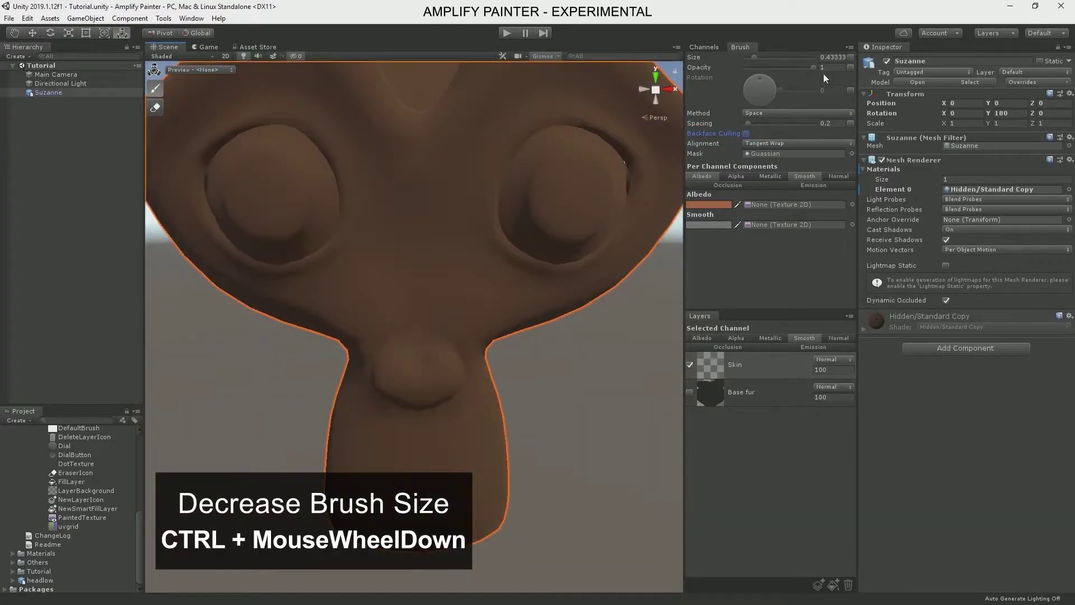
{"action": "left_click_drag", "start_coordinate": [814, 68], "coordinate": [763, 68]}
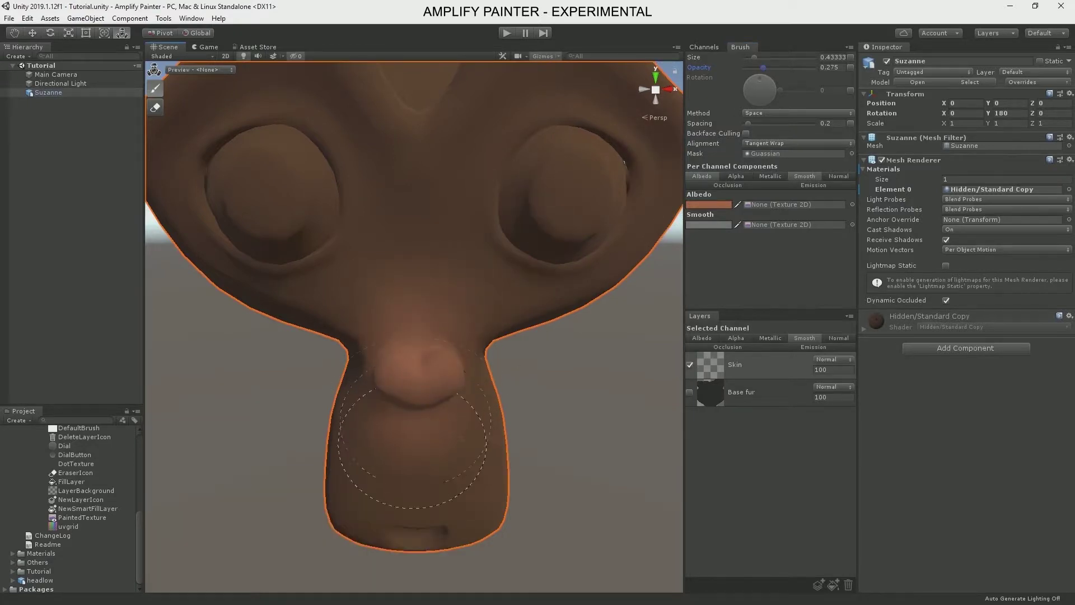
{"action": "left_click_drag", "start_coordinate": [415, 468], "coordinate": [424, 391], "text": "alt"}
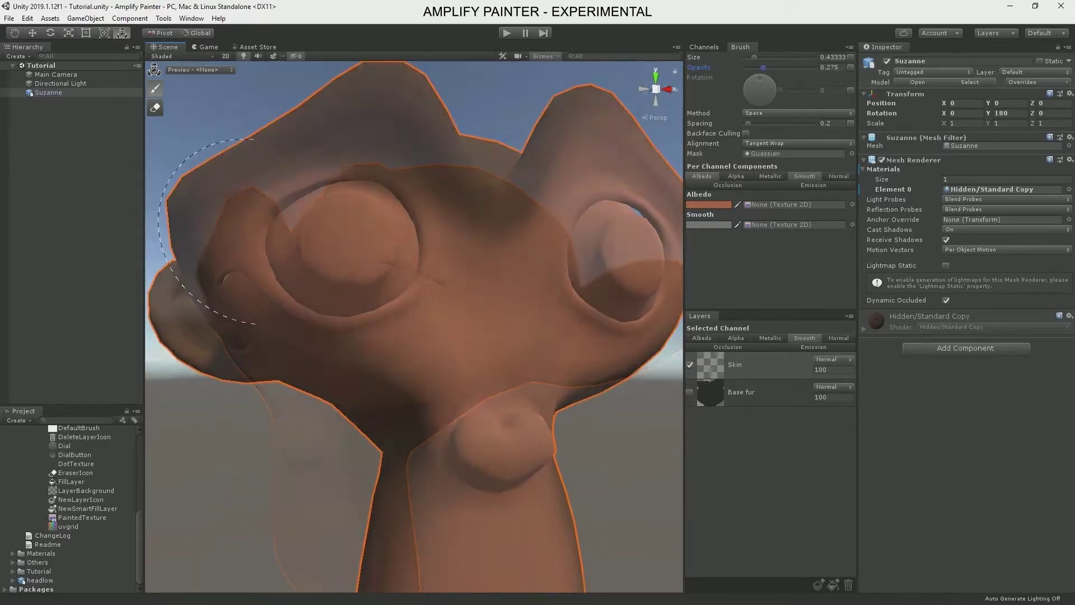
Set the brush's Smooth colour to the brown swatch 7D462A and paint the inner ear with backface culling on and size about 0.23.
{"action": "left_click", "coordinate": [709, 225]}
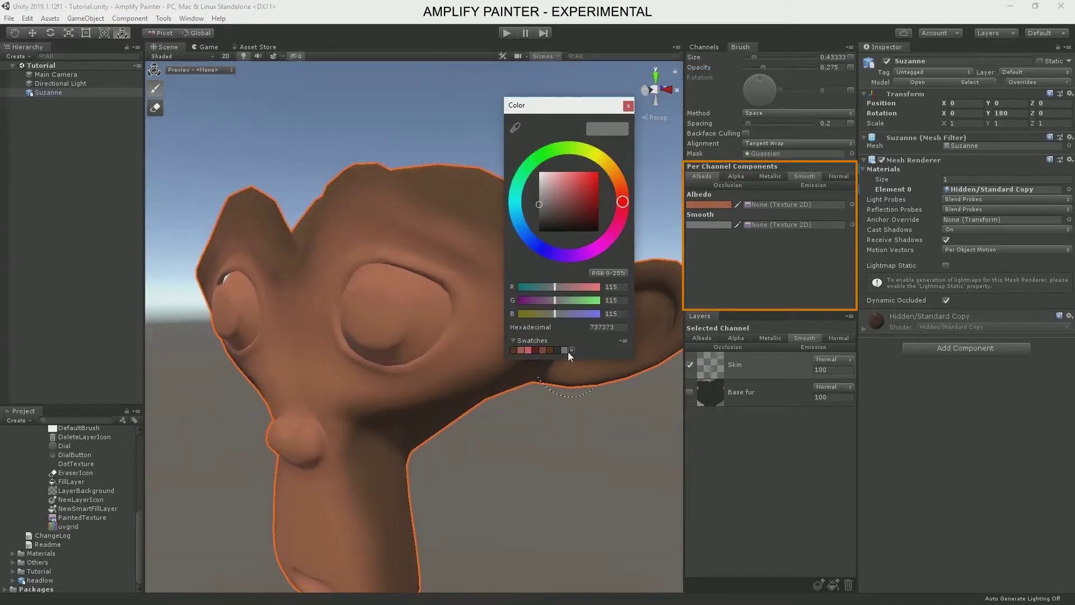
{"action": "left_click", "coordinate": [560, 350]}
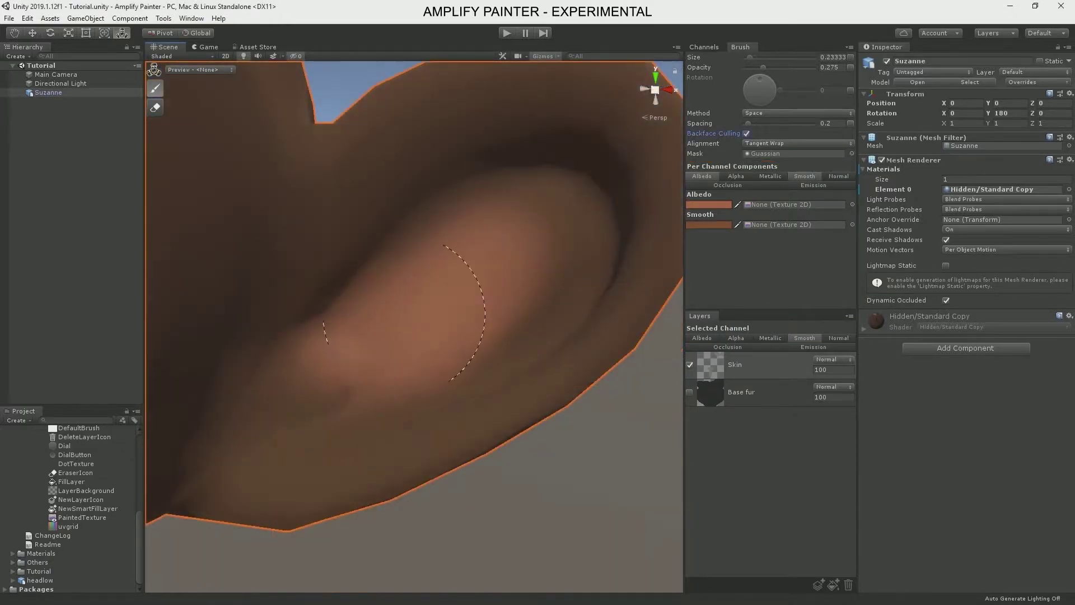
{"action": "mouse_move", "coordinate": [468, 311]}
{"action": "left_mouse_down"}
{"action": "mouse_move", "coordinate": [455, 396]}
{"action": "mouse_move", "coordinate": [523, 259]}
{"action": "mouse_move", "coordinate": [403, 279]}
{"action": "left_mouse_up"}
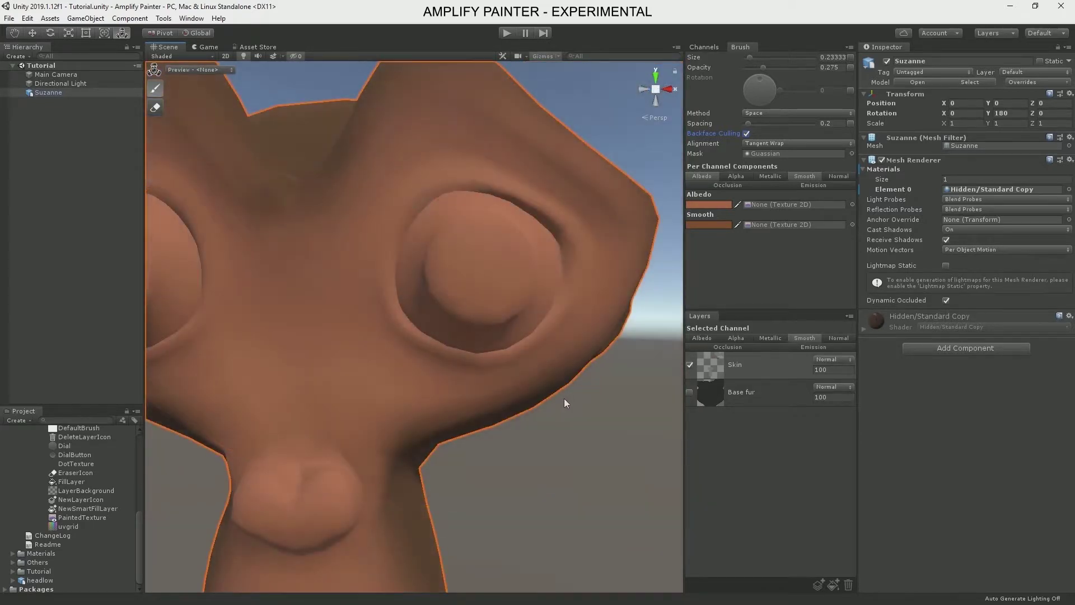
Add a new layer named "Eyes" above Skin and display the Albedo channel's layers.
{"action": "left_click", "coordinate": [817, 585]}
{"action": "left_click", "coordinate": [702, 337]}
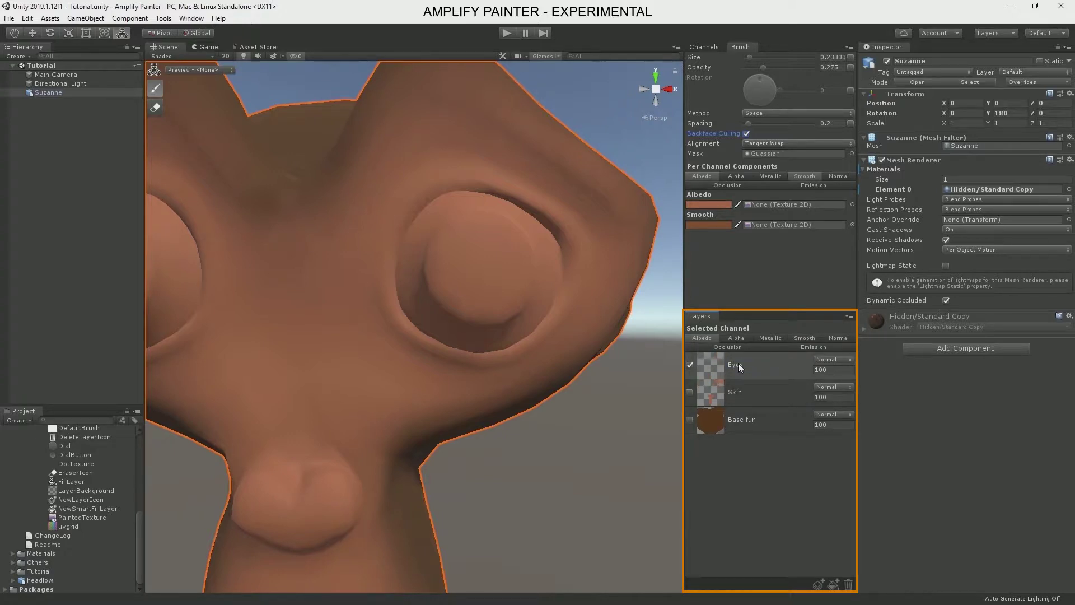
Set the brush's Albedo colour to white FFFFFF and its Smooth colour to light grey E0E0E0.
{"action": "left_click", "coordinate": [707, 205]}
{"action": "left_click_drag", "start_coordinate": [566, 213], "coordinate": [502, 109]}
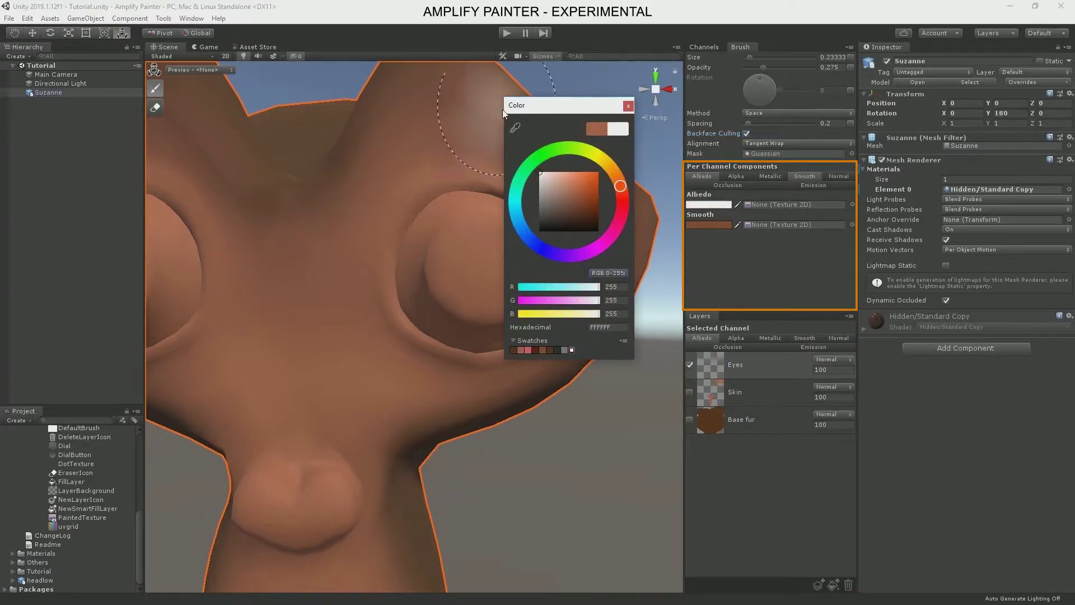
{"action": "left_click", "coordinate": [628, 106]}
{"action": "left_click", "coordinate": [713, 224]}
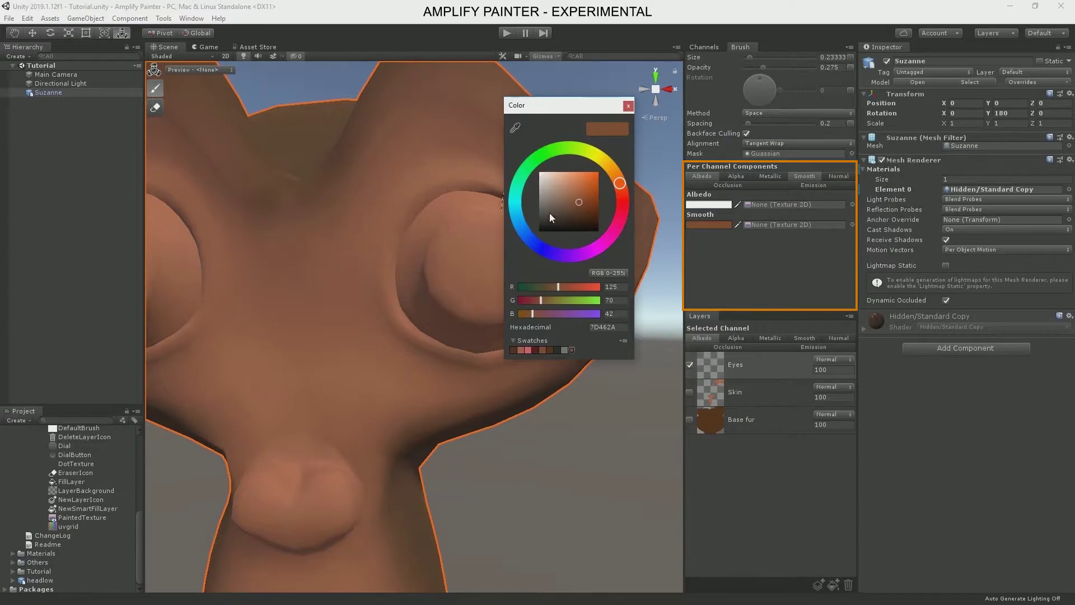
{"action": "left_click_drag", "start_coordinate": [545, 179], "coordinate": [532, 179]}
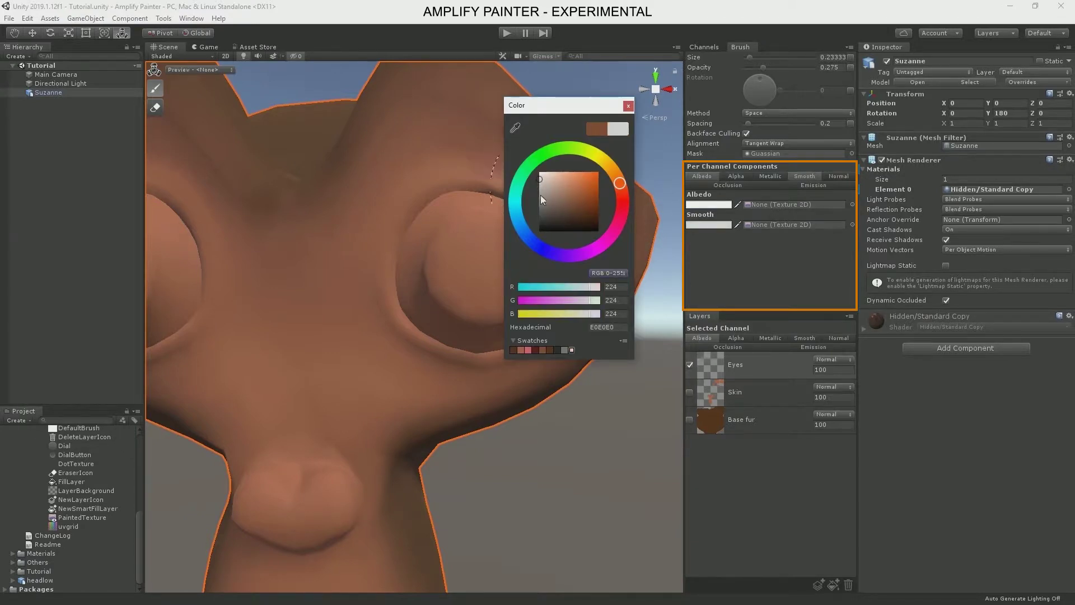
{"action": "left_click", "coordinate": [628, 105]}
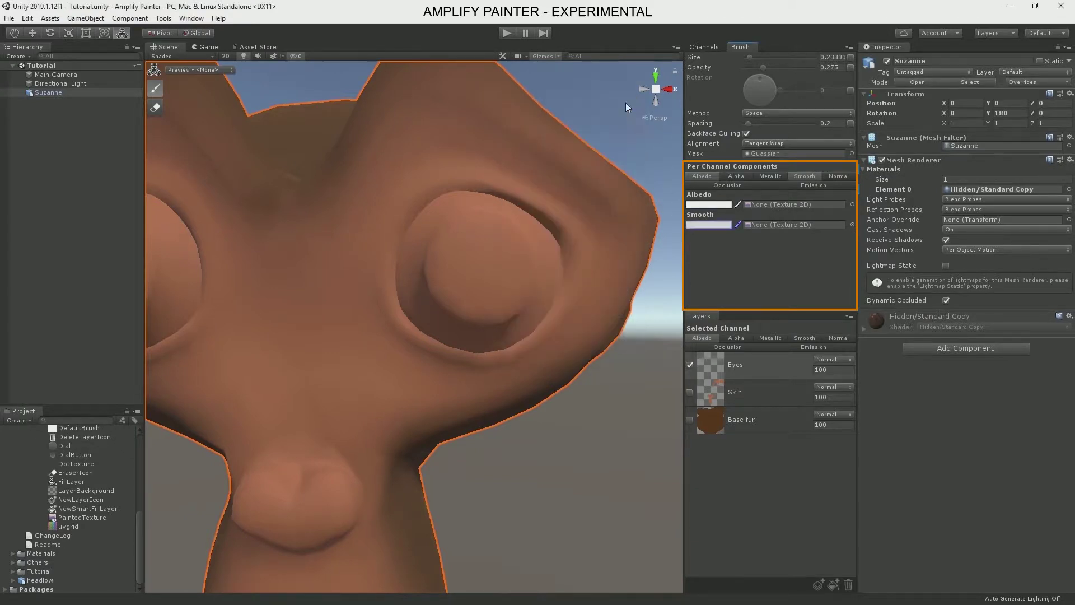
Paint both eyeballs white on the Eyes layer using UV alignment, brush size about 0.067 and opacity about 0.71.
{"action": "left_click", "coordinate": [800, 144]}
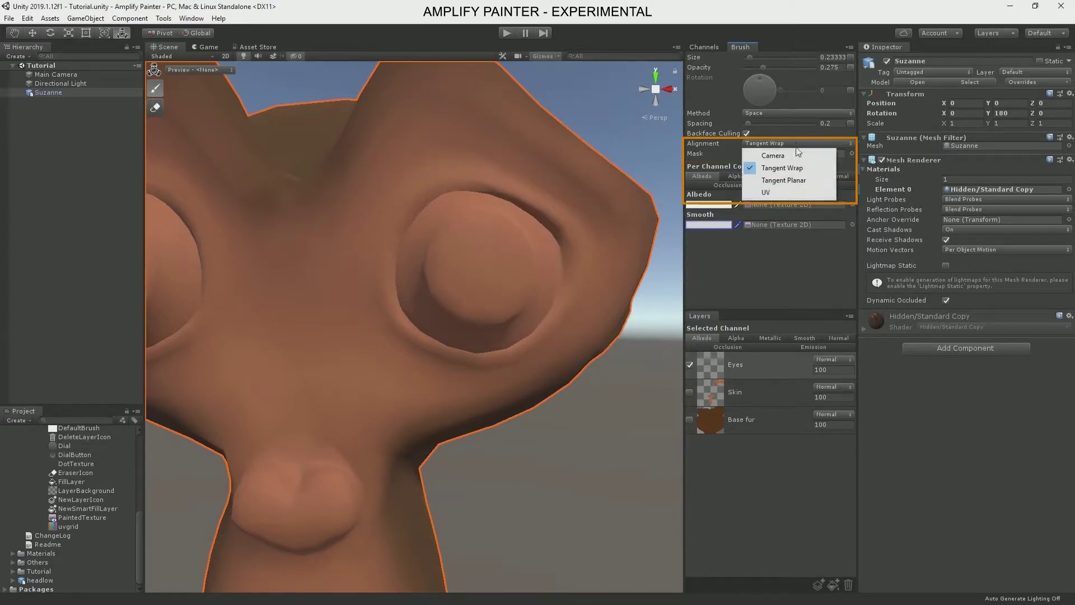
{"action": "left_click", "coordinate": [792, 190]}
{"action": "mouse_move", "coordinate": [762, 67]}
{"action": "left_mouse_down"}
{"action": "mouse_move", "coordinate": [856, 69]}
{"action": "mouse_move", "coordinate": [799, 72]}
{"action": "left_mouse_up"}
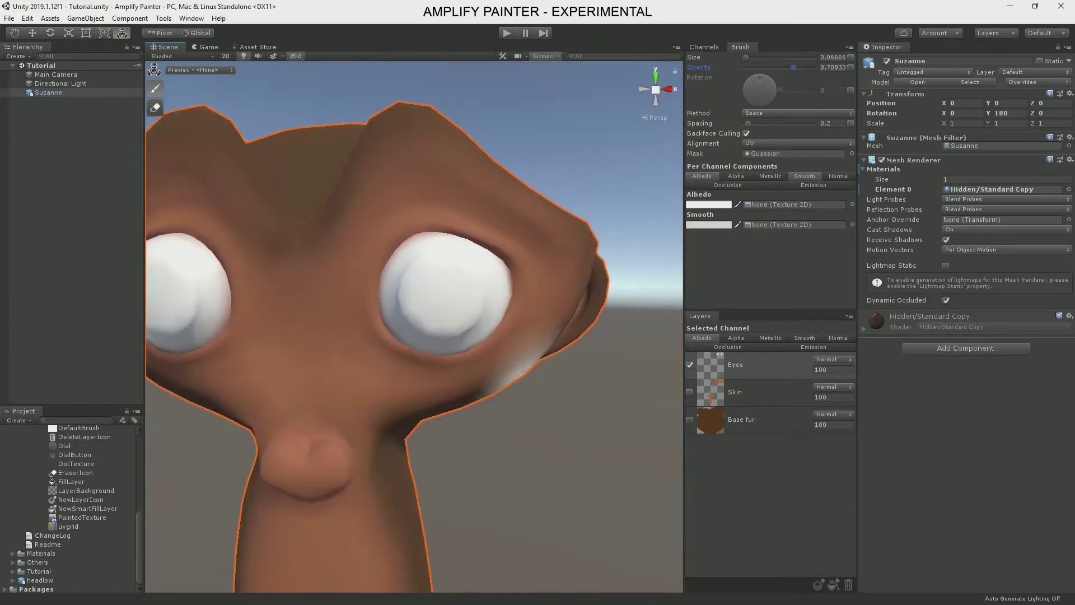
Raise the brush opacity to 1 and replace its mask with the Circle texture from the Masks folder.
{"action": "scroll", "coordinate": [568, 384], "scroll_direction": "up", "scroll_amount": 5}
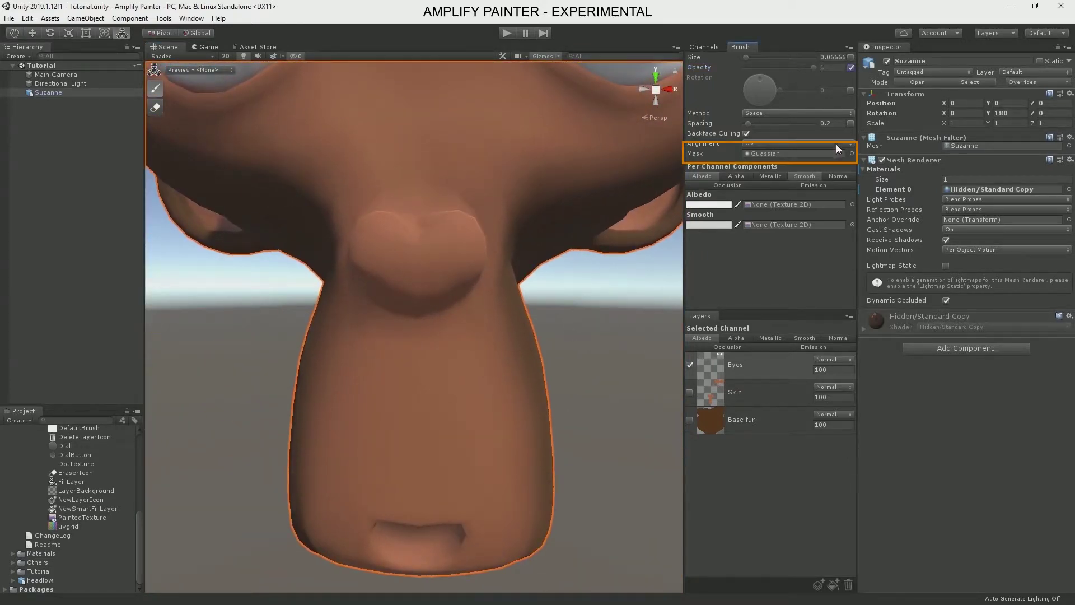
{"action": "left_click", "coordinate": [834, 152]}
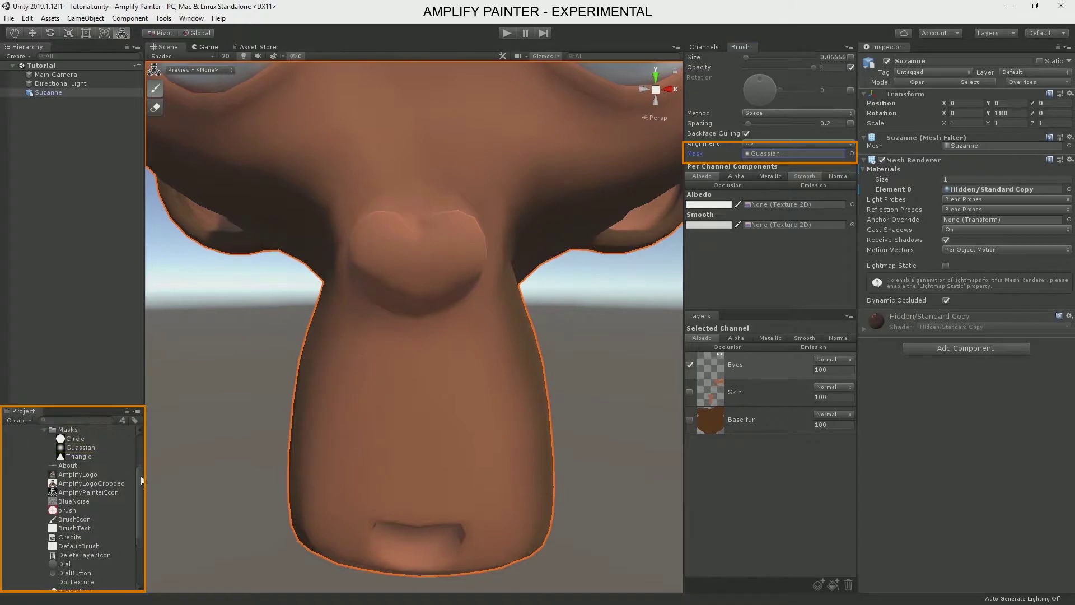
{"action": "mouse_move", "coordinate": [79, 456]}
{"action": "left_mouse_down"}
{"action": "mouse_move", "coordinate": [694, 224]}
{"action": "mouse_move", "coordinate": [806, 154]}
{"action": "left_mouse_up"}
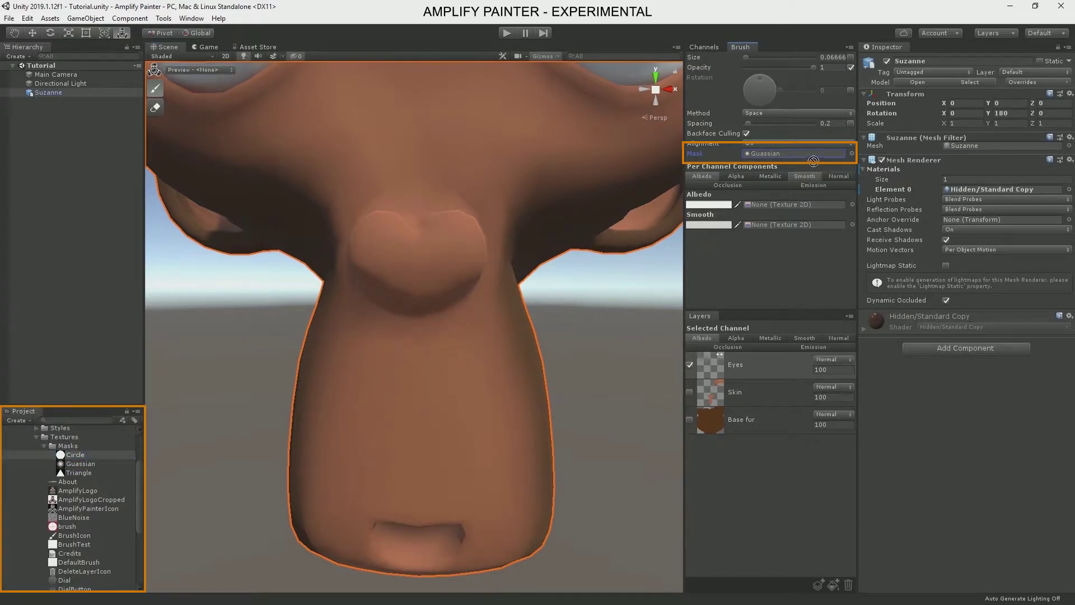
Add a new layer named "Details" above Eyes in both the Albedo and Smooth channels.
{"action": "left_click", "coordinate": [817, 584]}
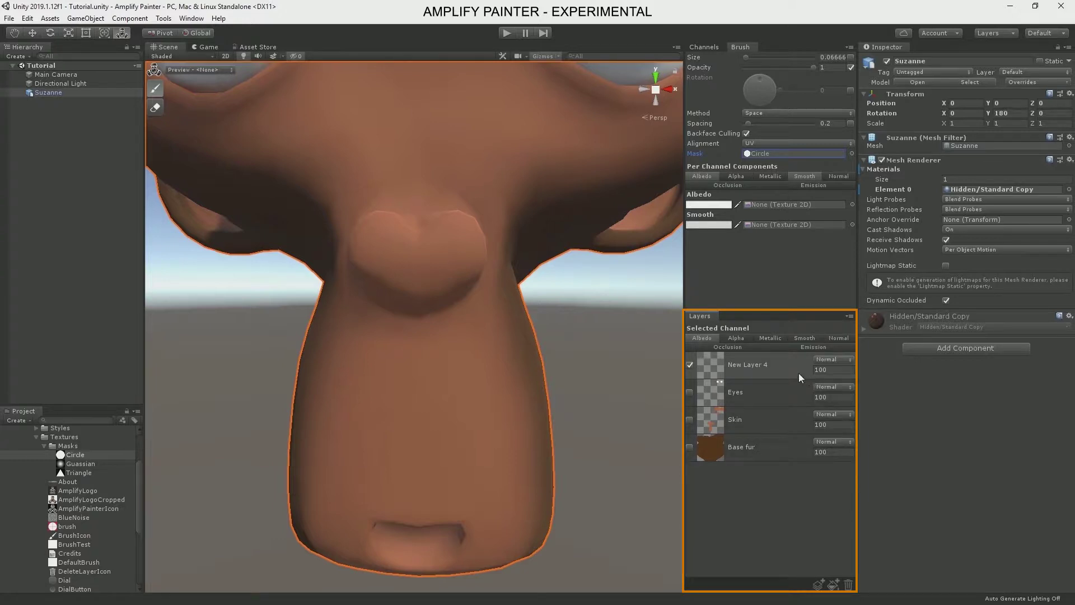
{"action": "type", "text": "Details"}
{"action": "key", "text": "Return"}
{"action": "left_click", "coordinate": [806, 338]}
{"action": "left_click", "coordinate": [817, 587]}
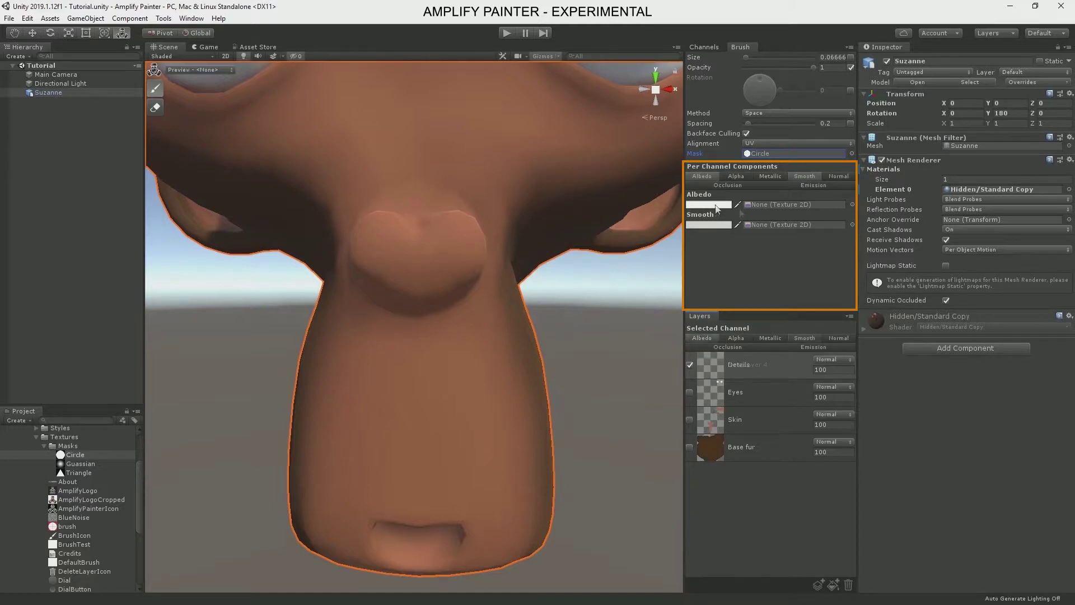
Set the brush's Albedo colour to the pink swatch D45868 and paint the nose at size 0.02 and opacity 0.6.
{"action": "left_click", "coordinate": [717, 205]}
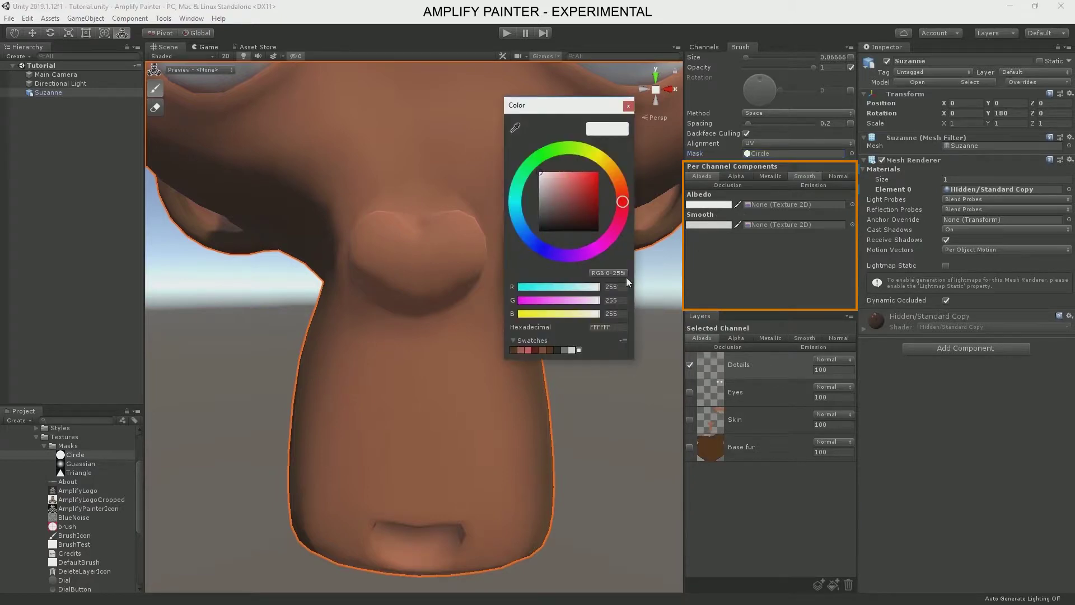
{"action": "left_click", "coordinate": [528, 349]}
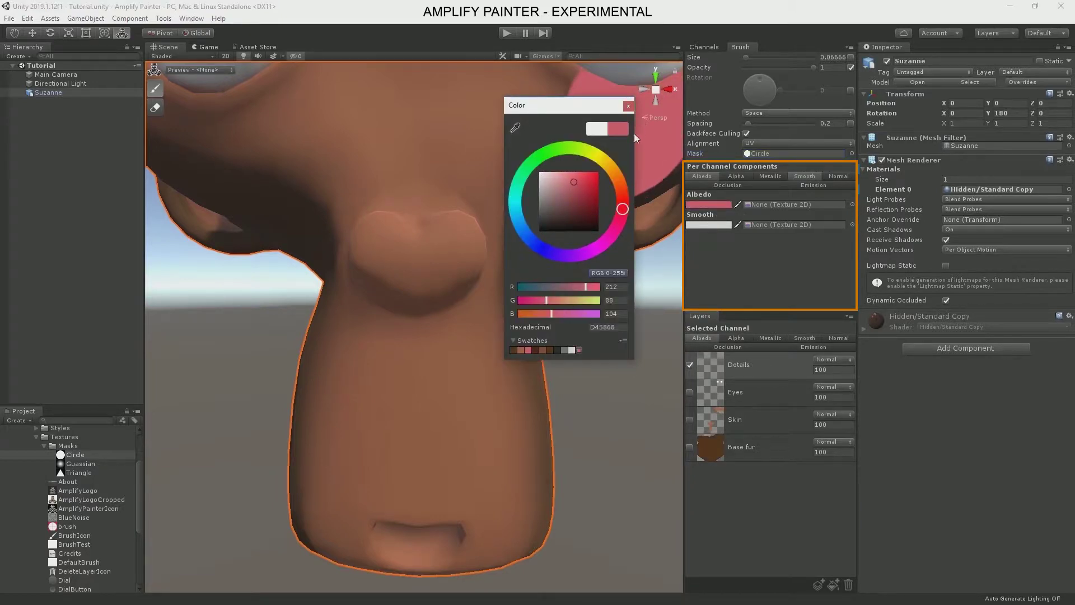
{"action": "left_click", "coordinate": [628, 105]}
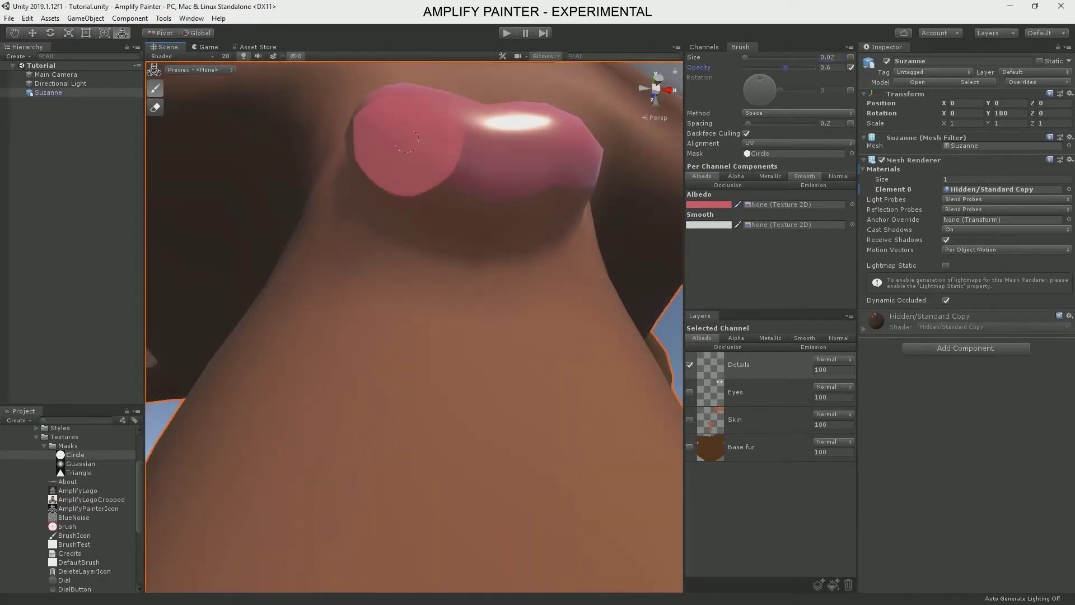
{"action": "left_click_drag", "start_coordinate": [551, 187], "coordinate": [457, 229], "text": "alt"}
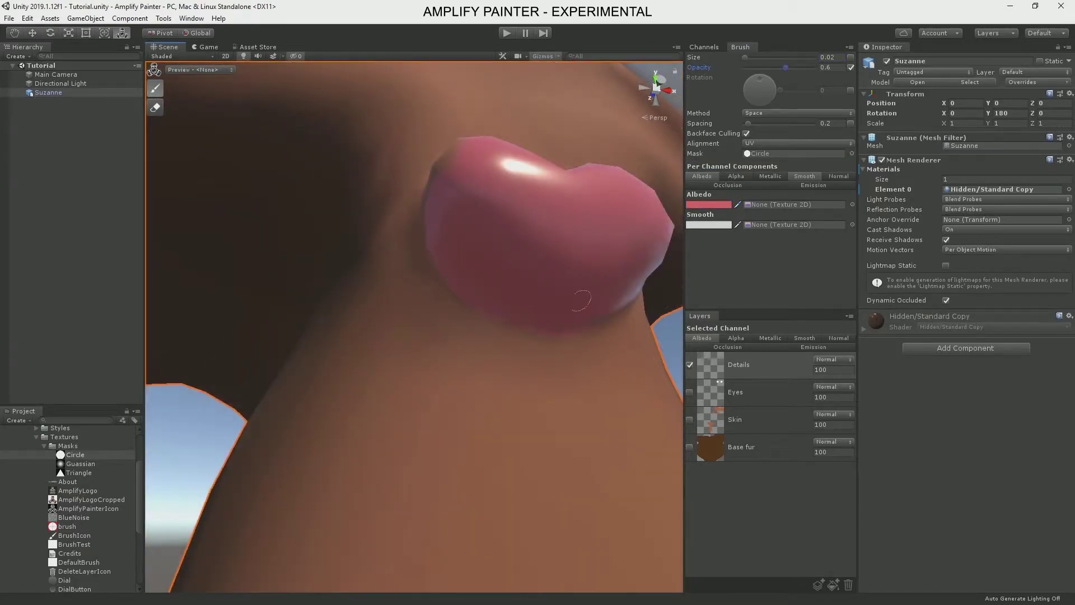
Paint the inside of the mouth dark red and the lips pink on the Details layer with brush size 0.01.
{"action": "left_click_drag", "start_coordinate": [581, 300], "coordinate": [560, 348], "text": "alt"}
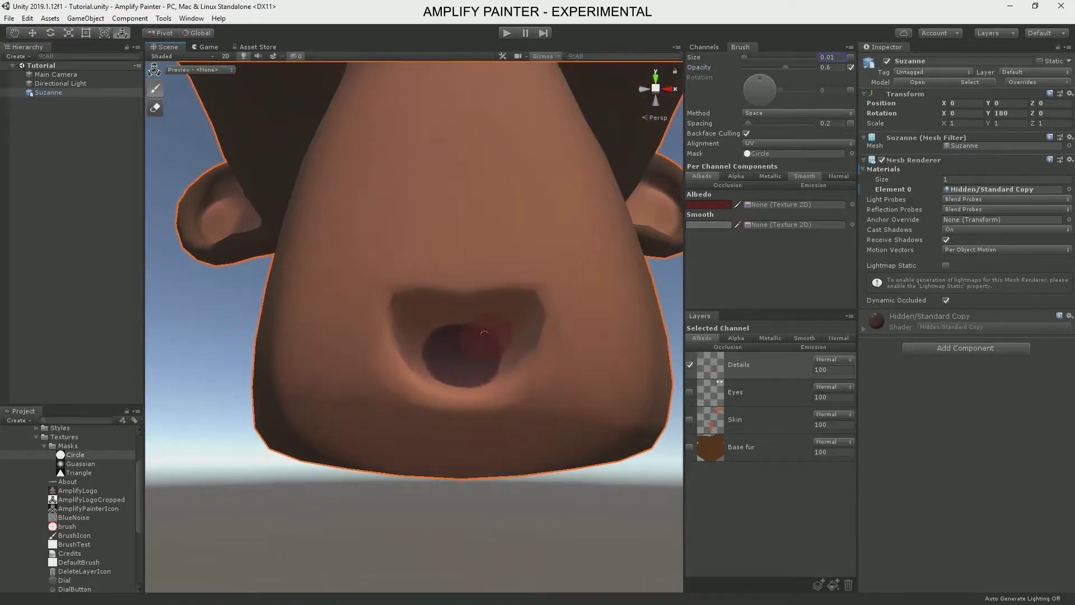
{"action": "mouse_move", "coordinate": [484, 333]}
{"action": "left_mouse_down"}
{"action": "mouse_move", "coordinate": [414, 333]}
{"action": "mouse_move", "coordinate": [504, 331]}
{"action": "left_mouse_up"}
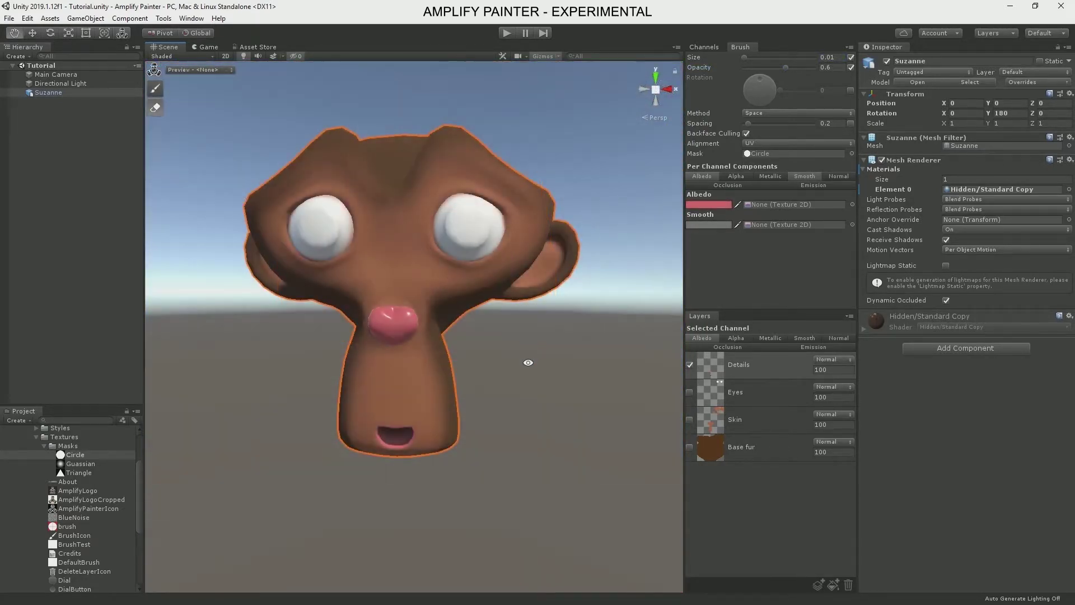
Add a new Albedo layer between Eyes and Skin, and limit the brush to the Albedo channel with its pink D45868 colour.
{"action": "left_click", "coordinate": [818, 585]}
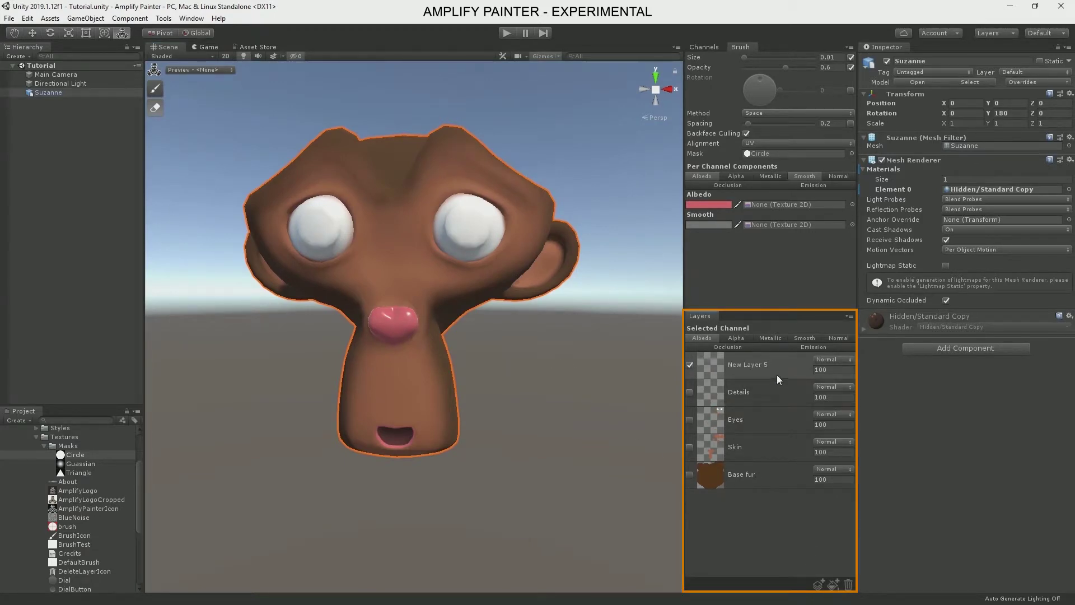
{"action": "left_click_drag", "start_coordinate": [777, 365], "coordinate": [771, 431]}
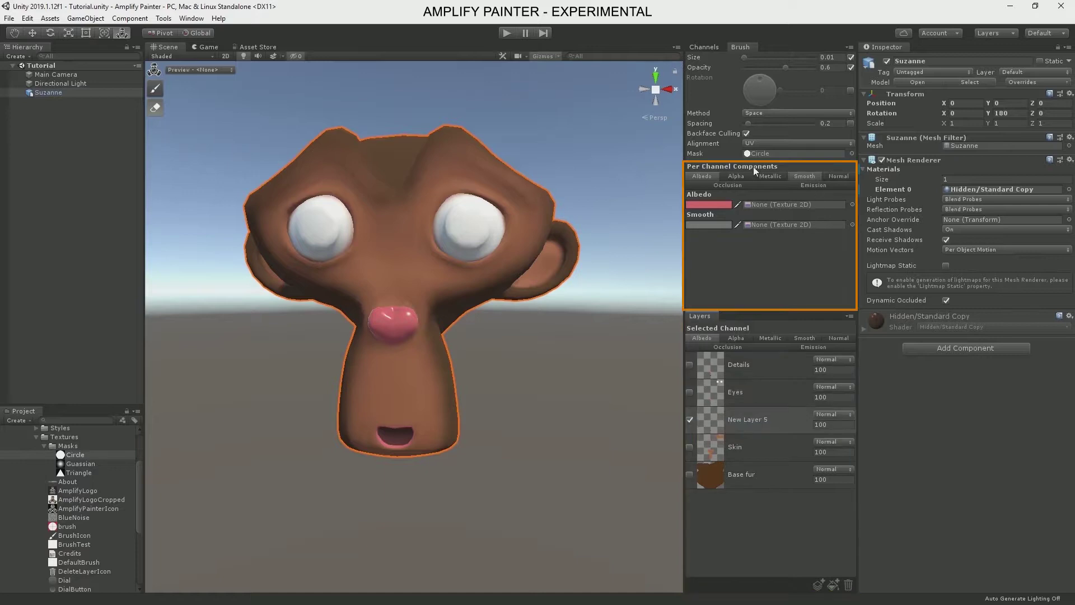
{"action": "left_click", "coordinate": [706, 175]}
{"action": "left_click", "coordinate": [710, 205]}
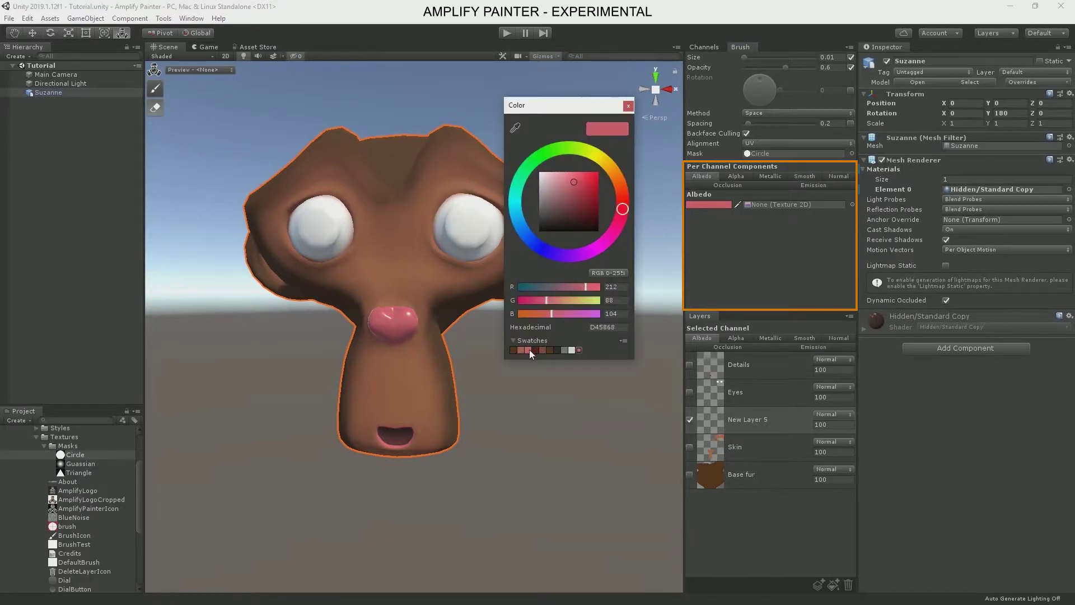
{"action": "left_click", "coordinate": [628, 107]}
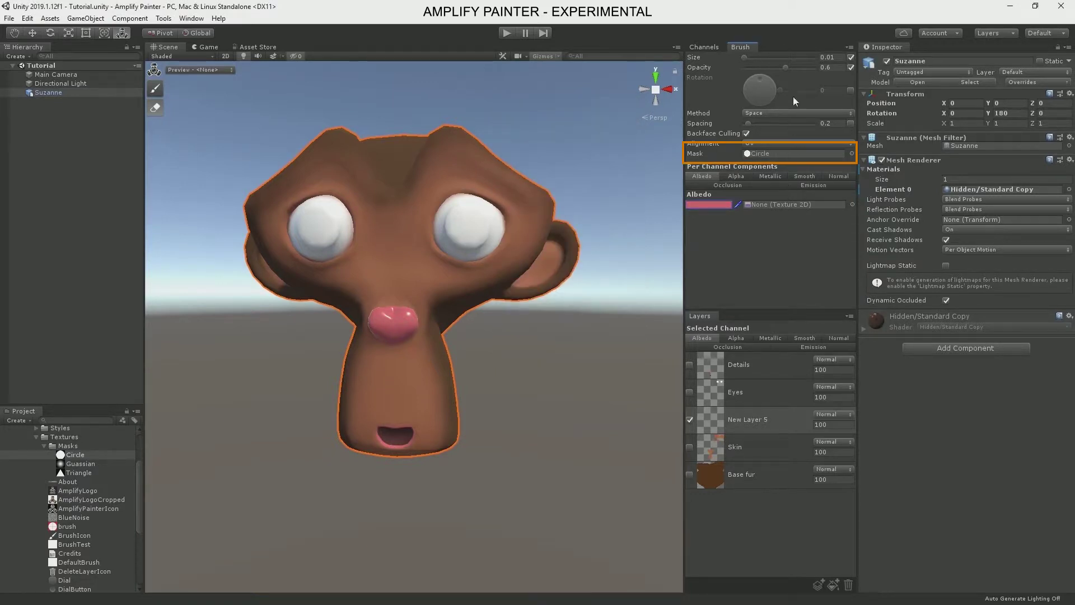
Set the brush mask to Guassian and the alignment to Tangent Planar, with size 0.325 and backface culling off.
{"action": "left_click", "coordinate": [773, 154]}
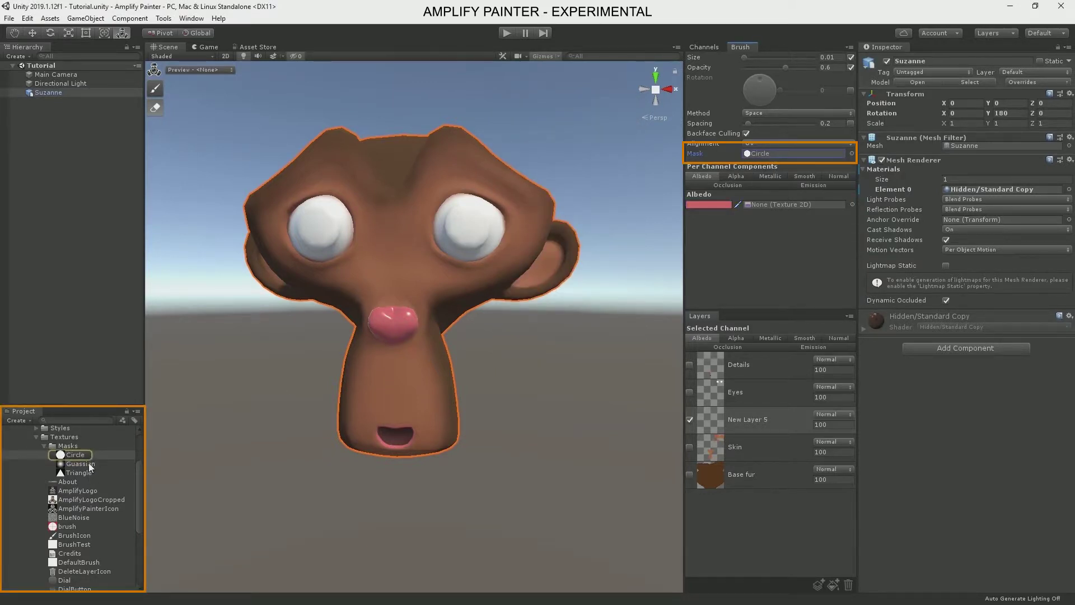
{"action": "left_click_drag", "start_coordinate": [89, 463], "coordinate": [748, 161]}
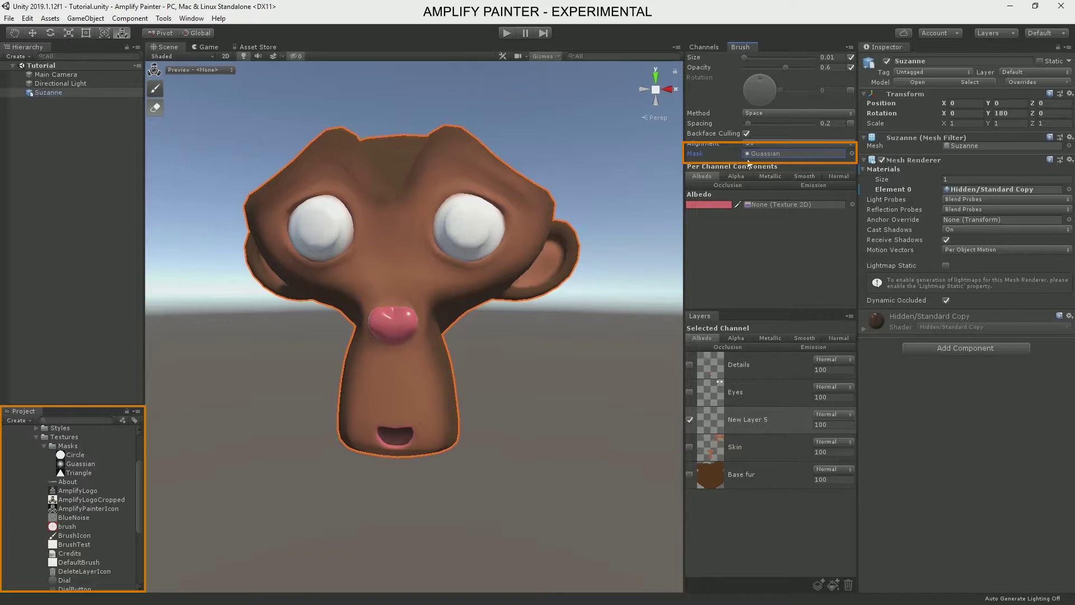
{"action": "left_click", "coordinate": [761, 143]}
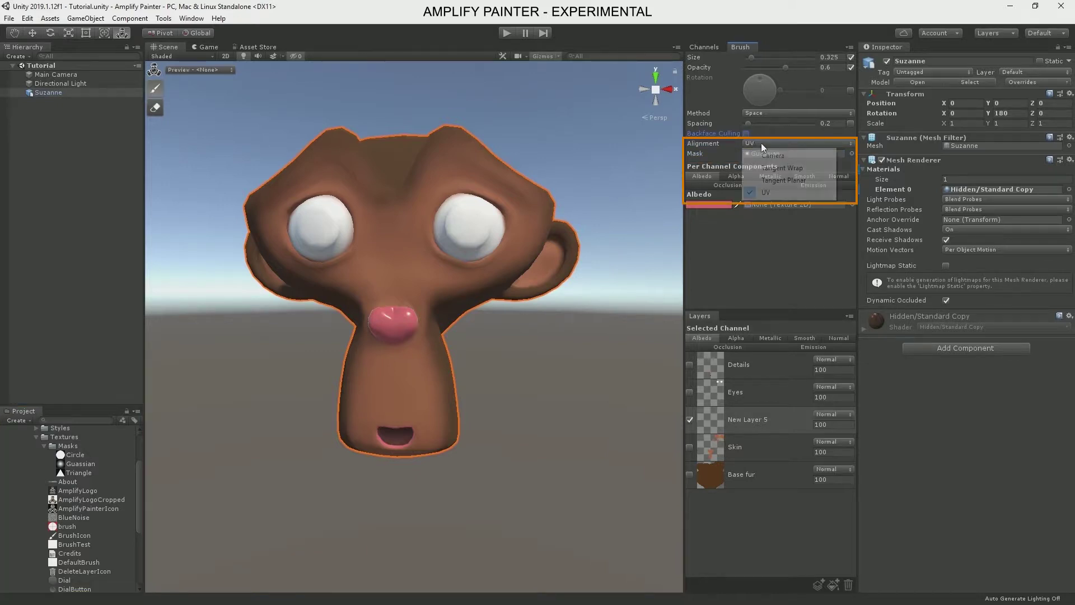
{"action": "left_click", "coordinate": [777, 180]}
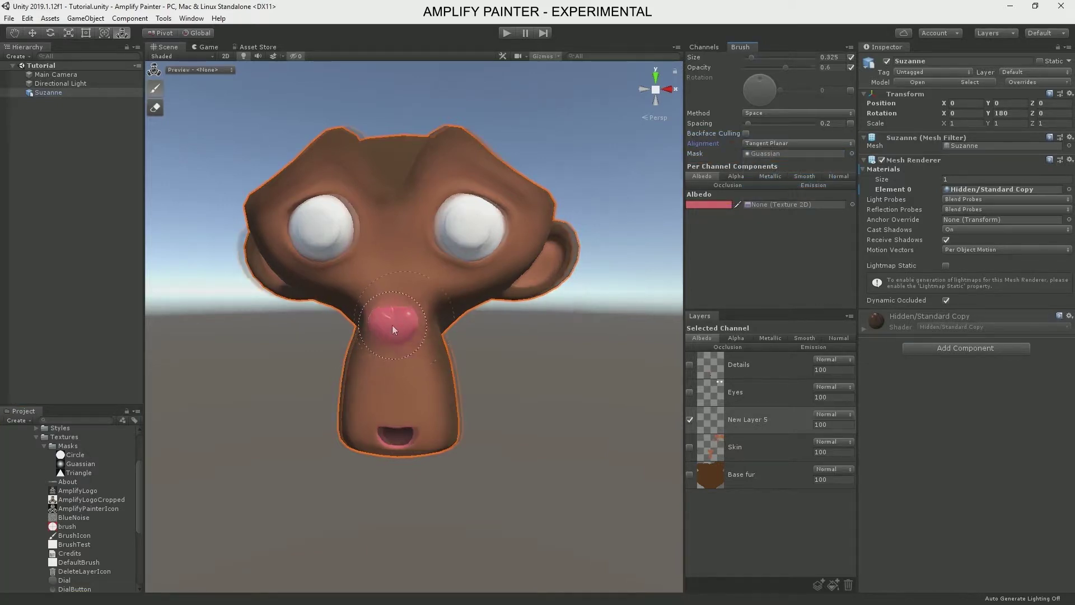
Paint a soft pink blush around the nose and mouth on New Layer 5, raising the brush to size 0.475 and opacity 1.
{"action": "scroll", "coordinate": [512, 371], "scroll_direction": "down", "scroll_amount": 3}
{"action": "left_click_drag", "start_coordinate": [511, 370], "coordinate": [510, 324], "text": "alt"}
{"action": "scroll", "coordinate": [508, 326], "scroll_direction": "up", "scroll_amount": 3}
{"action": "left_click", "coordinate": [408, 395]}
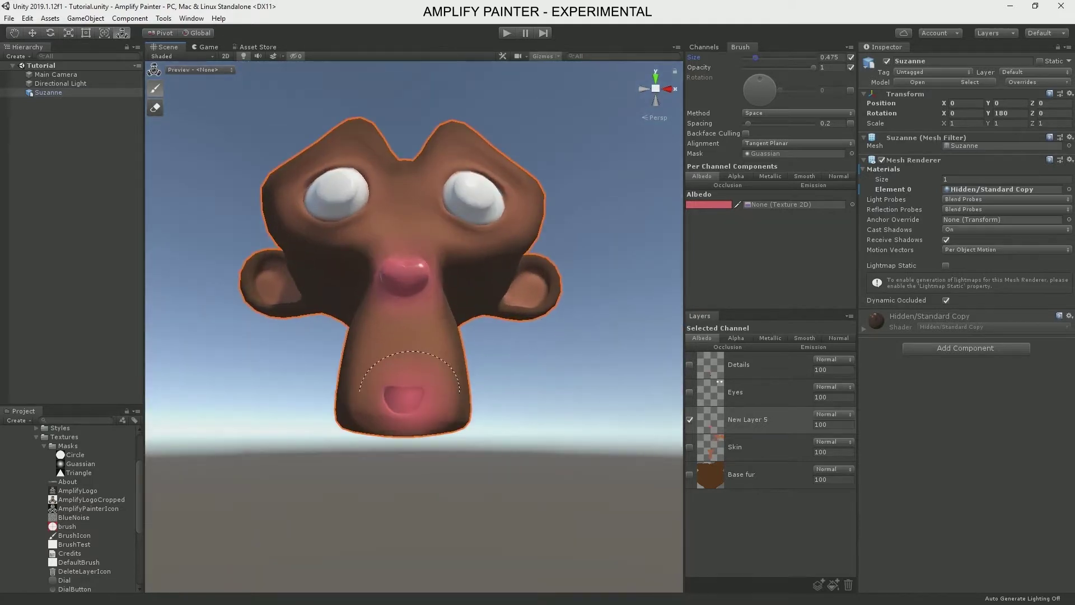
{"action": "mouse_move", "coordinate": [582, 364]}
{"action": "left_mouse_down", "text": "alt"}
{"action": "mouse_move", "coordinate": [582, 427]}
{"action": "mouse_move", "coordinate": [583, 358]}
{"action": "left_mouse_up", "text": "alt"}
{"action": "mouse_move", "coordinate": [582, 358]}
{"action": "right_mouse_down", "text": "alt"}
{"action": "mouse_move", "coordinate": [542, 370]}
{"action": "mouse_move", "coordinate": [651, 398]}
{"action": "right_mouse_up", "text": "alt"}
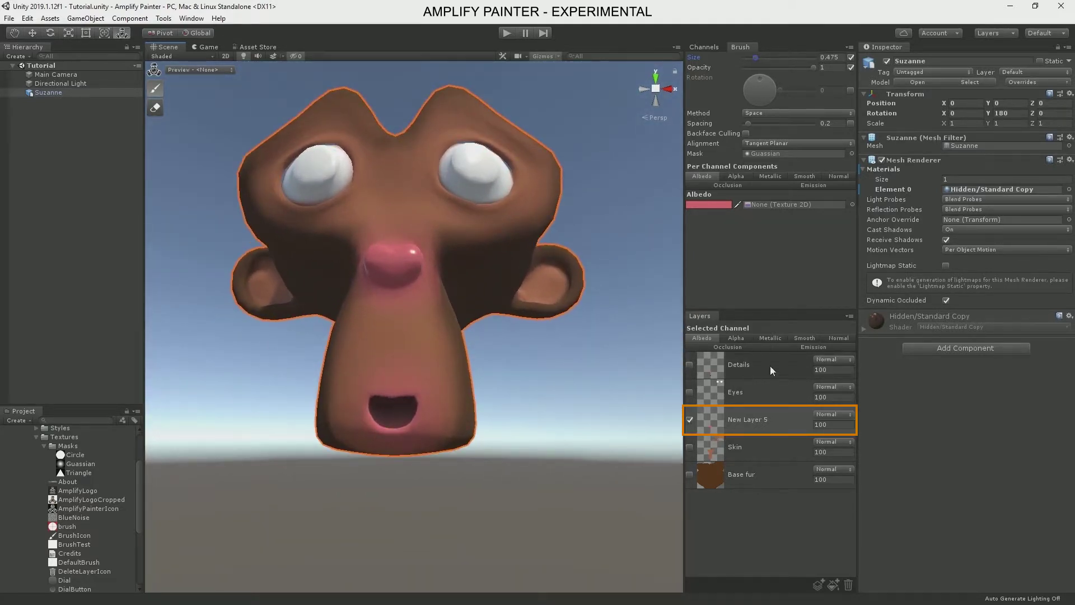
Move New Layer 5 to the top of the Albedo stack and blend it with Overlay at opacity 30.
{"action": "left_click", "coordinate": [830, 414]}
{"action": "left_click", "coordinate": [841, 362]}
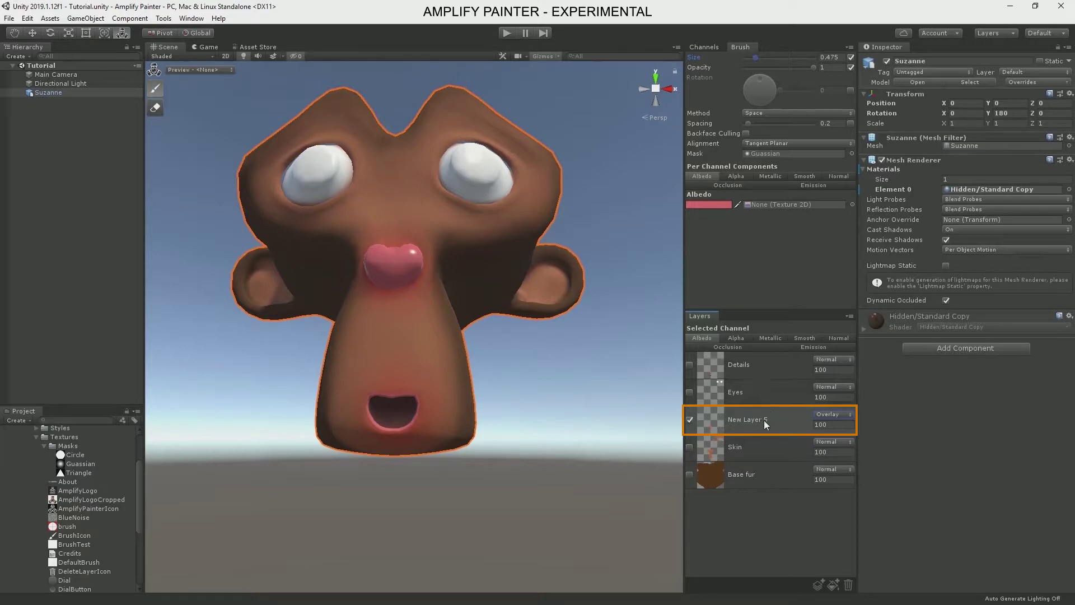
{"action": "left_click_drag", "start_coordinate": [764, 420], "coordinate": [764, 359]}
{"action": "right_click_drag", "start_coordinate": [616, 373], "coordinate": [574, 389], "text": "alt"}
{"action": "left_click_drag", "start_coordinate": [574, 389], "coordinate": [554, 436], "text": "alt"}
{"action": "right_click_drag", "start_coordinate": [554, 437], "coordinate": [590, 417], "text": "alt"}
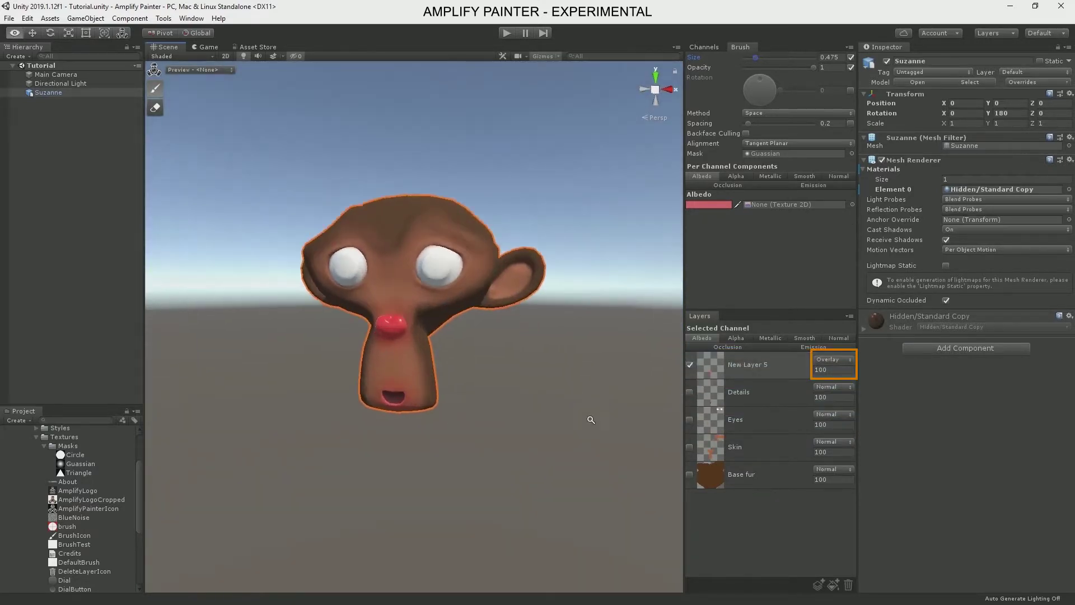
{"action": "left_click", "coordinate": [832, 372]}
{"action": "type", "text": "30"}
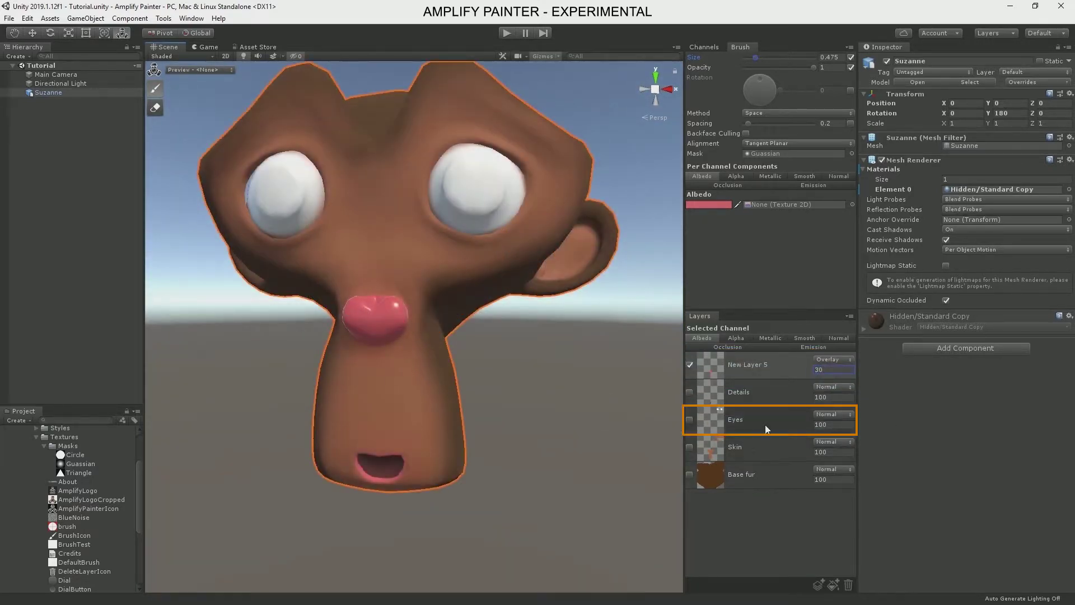
Move the Eyes layer to the top of the stack in both the Albedo and Smooth channels.
{"action": "left_click_drag", "start_coordinate": [765, 423], "coordinate": [798, 340]}
{"action": "left_click", "coordinate": [800, 341]}
{"action": "left_click_drag", "start_coordinate": [775, 386], "coordinate": [770, 361]}
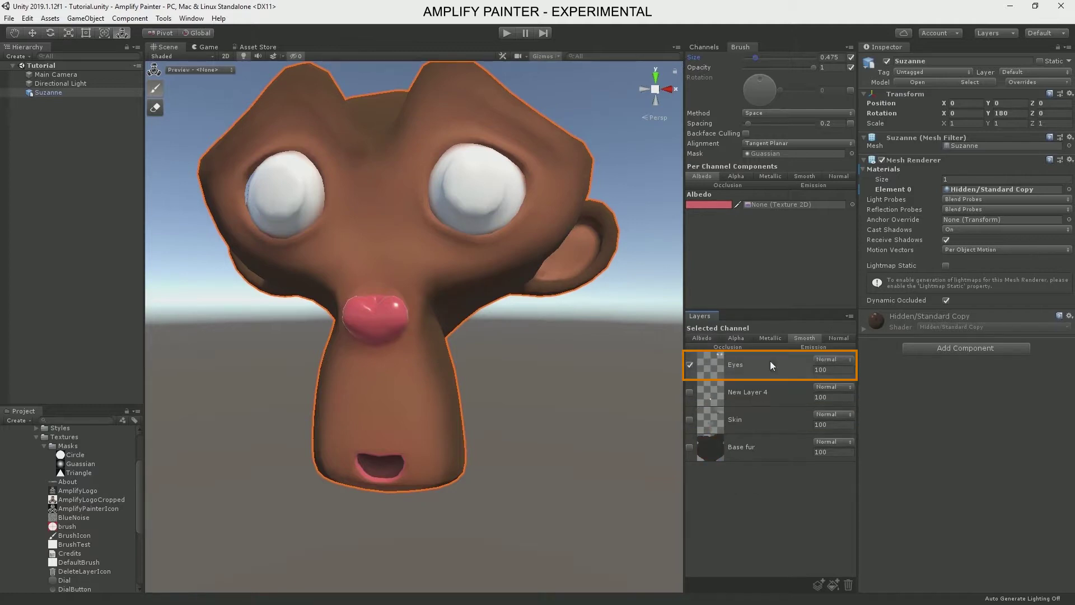
{"action": "left_click", "coordinate": [701, 338]}
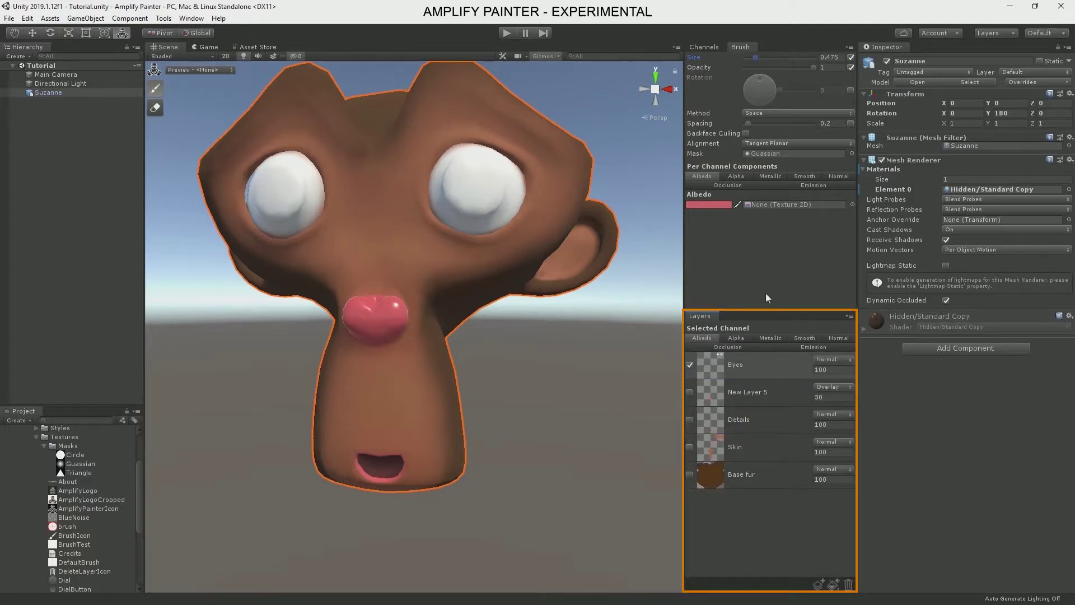
Add a top layer named "Shading" and paint the forehead yellow, the eye and nose area red and the muzzle blue.
{"action": "left_click", "coordinate": [833, 582]}
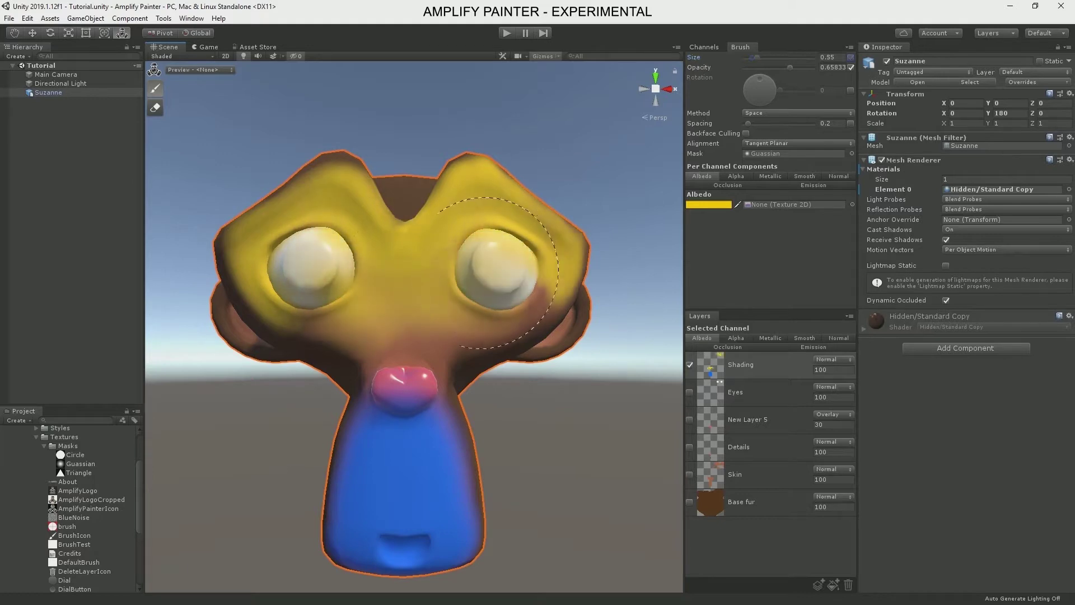
{"action": "left_click_drag", "start_coordinate": [481, 294], "coordinate": [493, 268]}
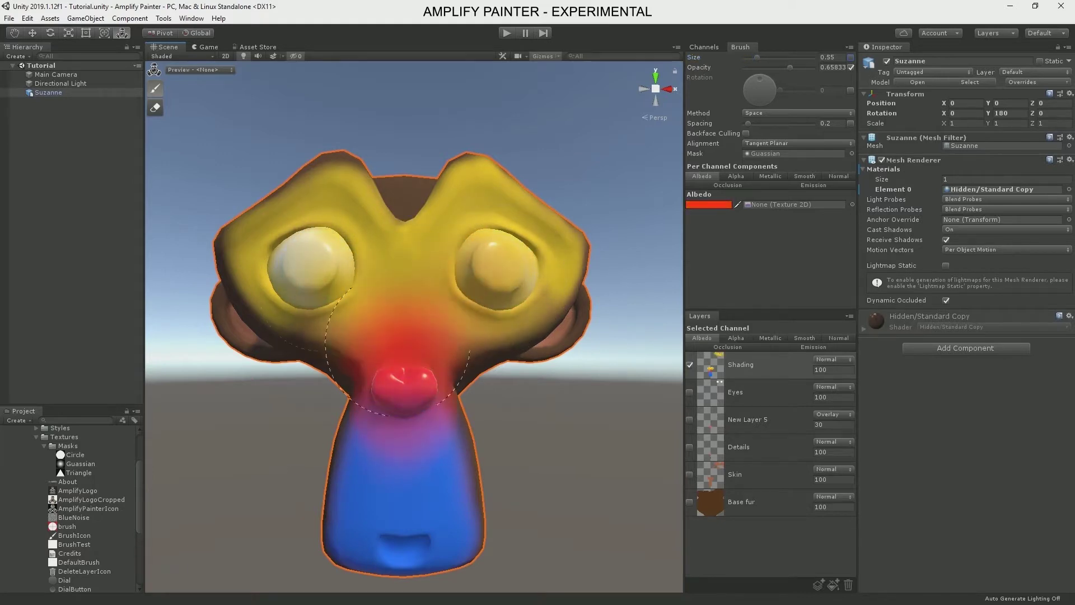
{"action": "mouse_move", "coordinate": [419, 297]}
{"action": "left_mouse_down"}
{"action": "mouse_move", "coordinate": [403, 307]}
{"action": "mouse_move", "coordinate": [336, 269]}
{"action": "mouse_move", "coordinate": [506, 275]}
{"action": "left_mouse_up"}
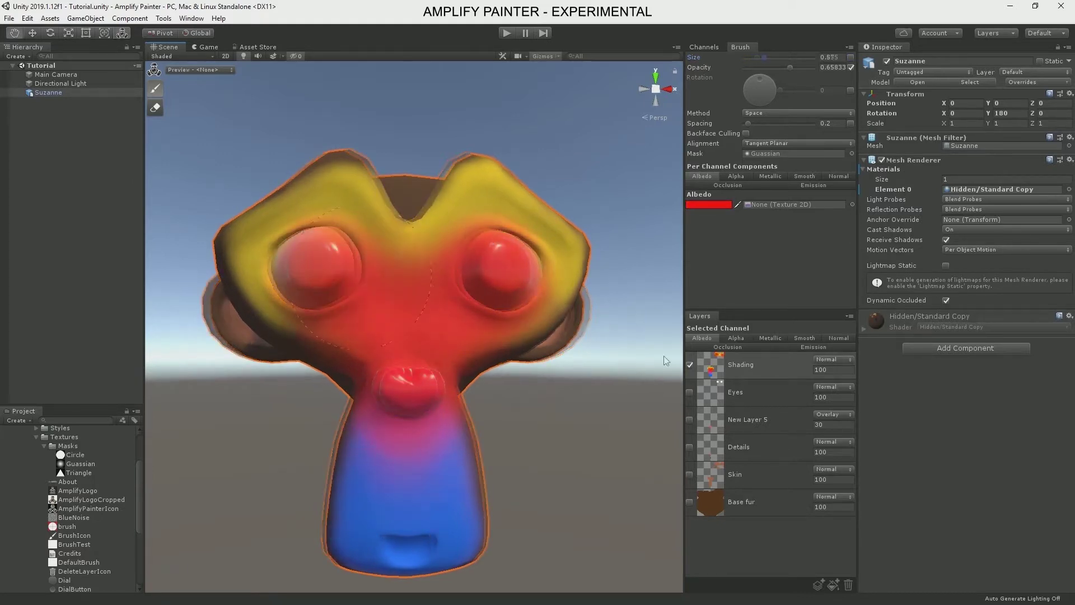
Move the Eyes layer above Shading and blend the Shading layer with Overlay at opacity 15.
{"action": "left_click_drag", "start_coordinate": [727, 395], "coordinate": [786, 362]}
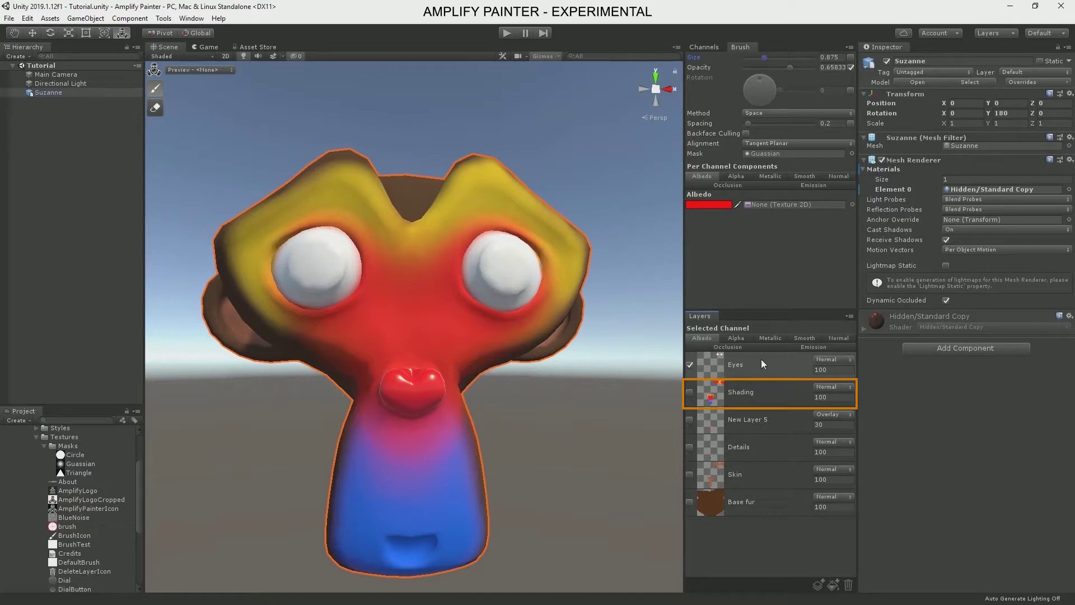
{"action": "left_click", "coordinate": [834, 387]}
{"action": "left_click", "coordinate": [858, 343]}
{"action": "left_click", "coordinate": [829, 397]}
{"action": "type", "text": "15"}
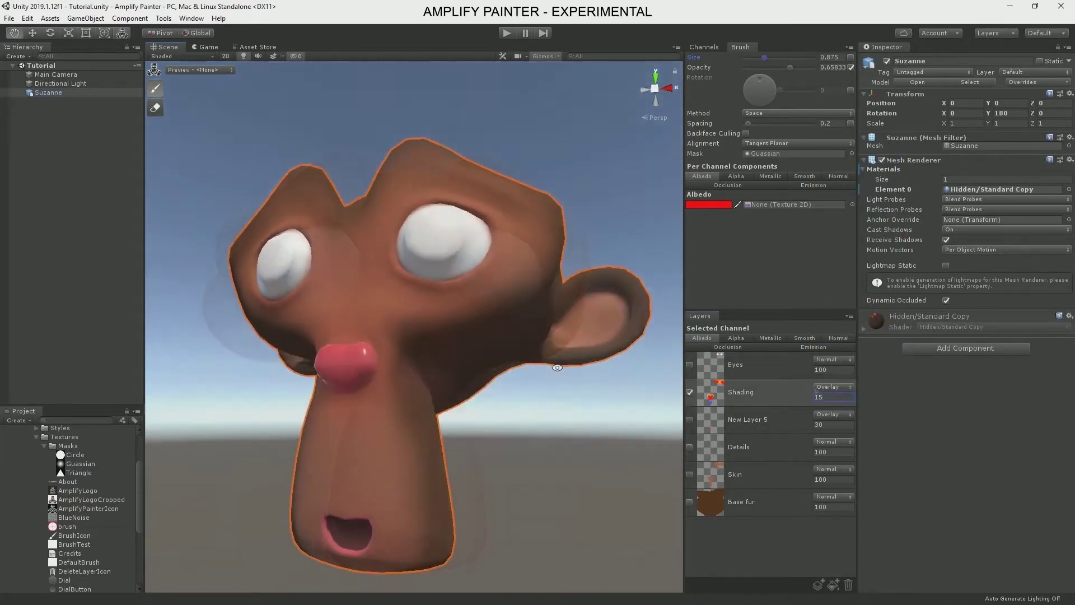
Paint brown irises and black pupils on a new layer above Eyes, using the Circle mask at size 0.01, opacity 1 and UV alignment.
{"action": "mouse_move", "coordinate": [546, 343]}
{"action": "left_mouse_down", "text": "alt"}
{"action": "mouse_move", "coordinate": [509, 307]}
{"action": "mouse_move", "coordinate": [619, 287]}
{"action": "mouse_move", "coordinate": [532, 391]}
{"action": "mouse_move", "coordinate": [679, 411]}
{"action": "mouse_move", "coordinate": [610, 403]}
{"action": "left_mouse_up", "text": "alt"}
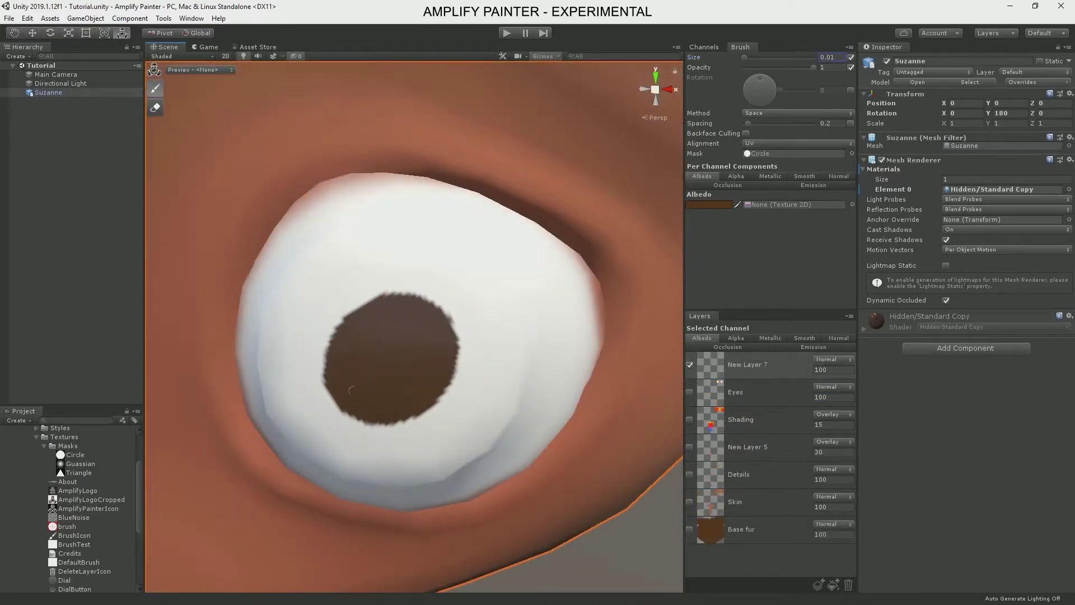
{"action": "mouse_move", "coordinate": [352, 390]}
{"action": "left_mouse_down"}
{"action": "mouse_move", "coordinate": [381, 313]}
{"action": "mouse_move", "coordinate": [426, 359]}
{"action": "mouse_move", "coordinate": [392, 392]}
{"action": "left_mouse_up"}
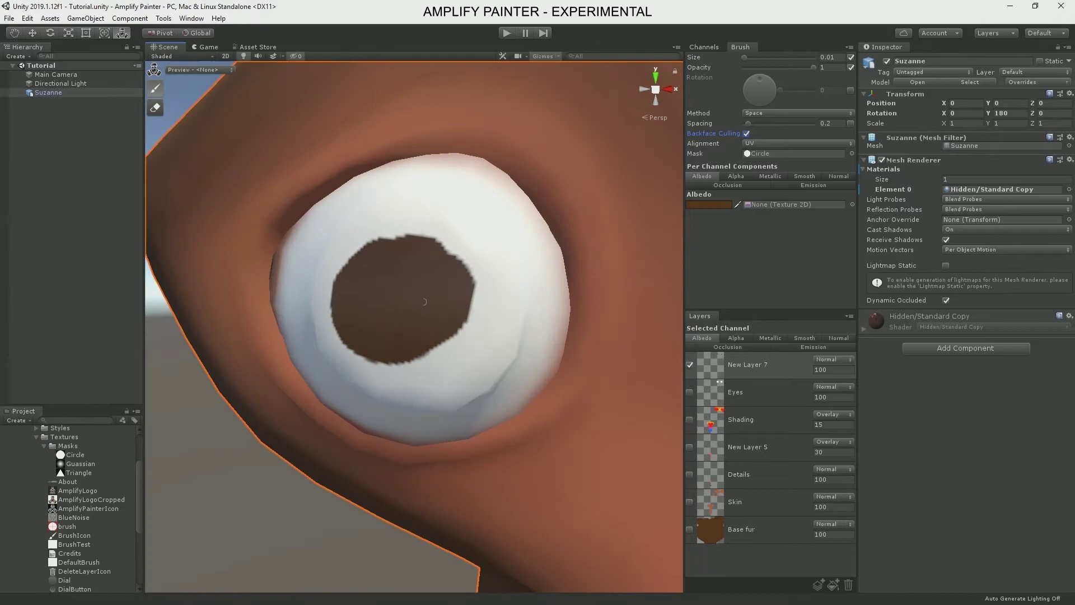
{"action": "mouse_move", "coordinate": [424, 302]}
{"action": "left_mouse_down"}
{"action": "mouse_move", "coordinate": [481, 296]}
{"action": "mouse_move", "coordinate": [408, 384]}
{"action": "mouse_move", "coordinate": [358, 235]}
{"action": "mouse_move", "coordinate": [345, 357]}
{"action": "left_mouse_up"}
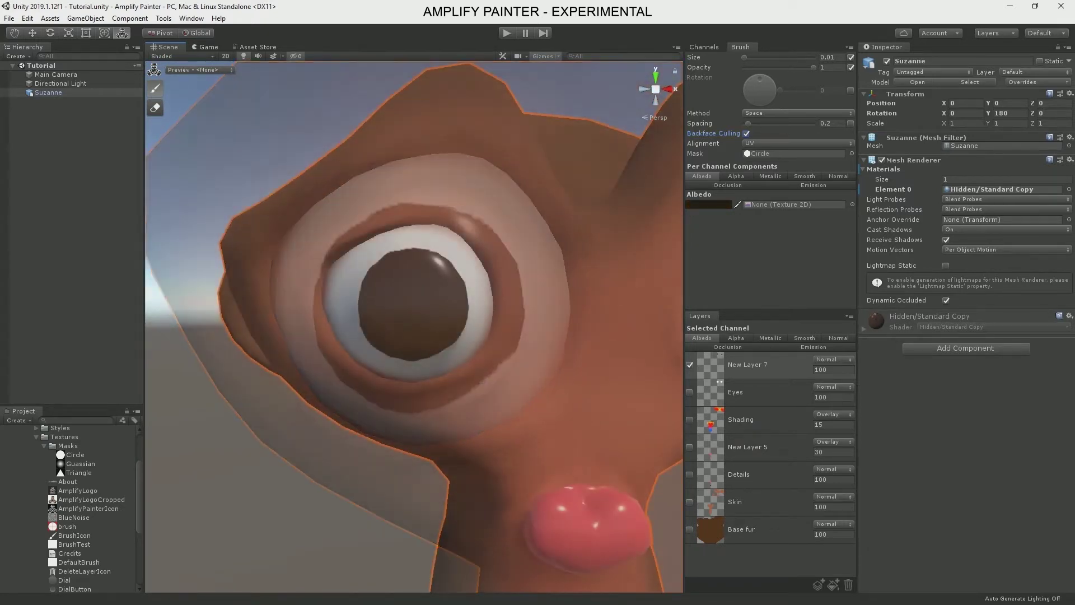
{"action": "mouse_move", "coordinate": [409, 297]}
{"action": "left_mouse_down"}
{"action": "mouse_move", "coordinate": [420, 313]}
{"action": "mouse_move", "coordinate": [403, 323]}
{"action": "left_mouse_up"}
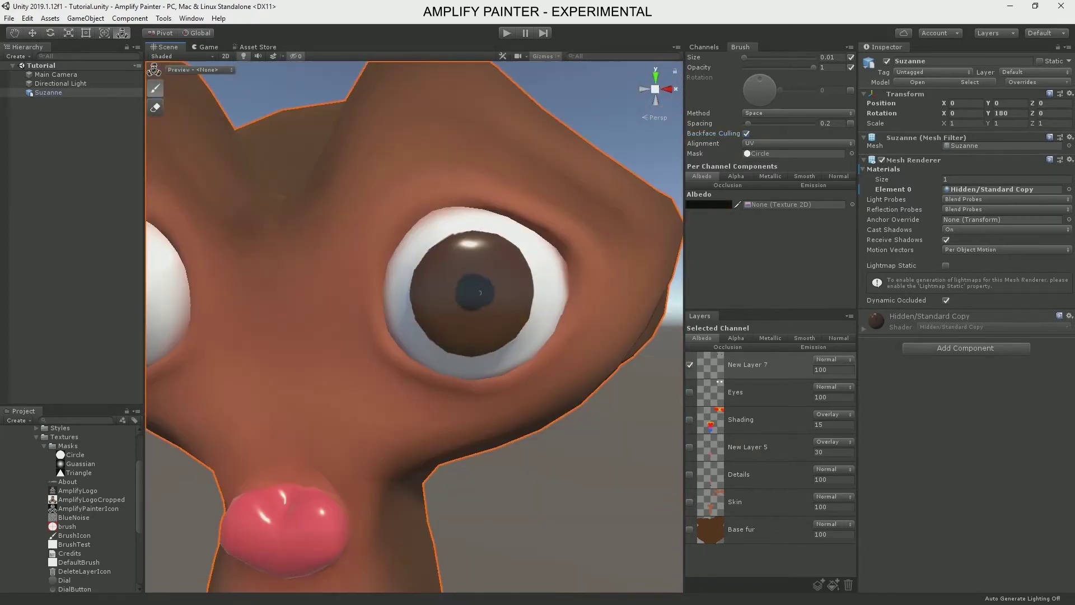
{"action": "left_click_drag", "start_coordinate": [479, 292], "coordinate": [482, 297]}
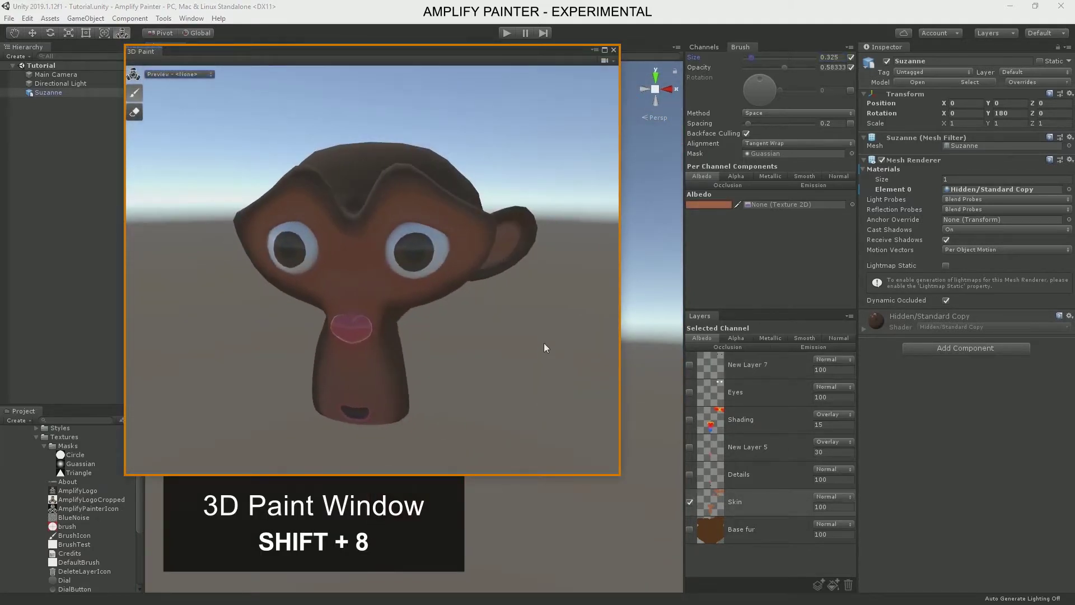
Change the light direction in the 3D Paint window so that the light falls on the monkey's face.
{"action": "key", "text": "shift"}
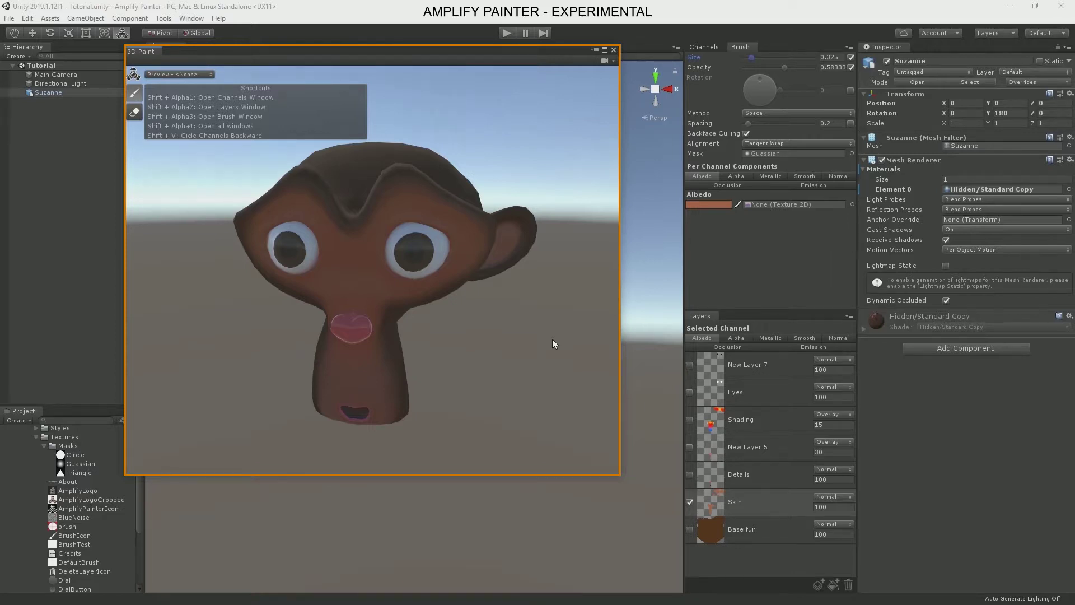
{"action": "right_click_drag", "start_coordinate": [552, 338], "coordinate": [399, 343], "text": "shift"}
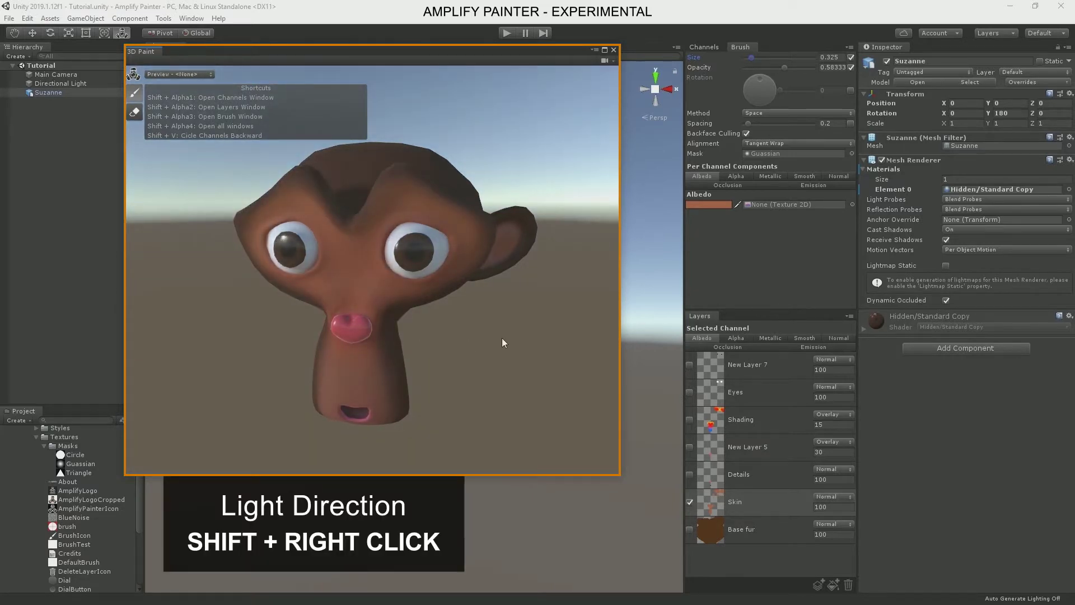
{"action": "mouse_move", "coordinate": [502, 337]}
{"action": "right_mouse_down", "text": "shift"}
{"action": "mouse_move", "coordinate": [462, 333]}
{"action": "mouse_move", "coordinate": [624, 351]}
{"action": "mouse_move", "coordinate": [511, 317]}
{"action": "mouse_move", "coordinate": [489, 317]}
{"action": "mouse_move", "coordinate": [471, 334]}
{"action": "mouse_move", "coordinate": [525, 347]}
{"action": "mouse_move", "coordinate": [492, 334]}
{"action": "mouse_move", "coordinate": [416, 337]}
{"action": "mouse_move", "coordinate": [546, 342]}
{"action": "mouse_move", "coordinate": [493, 335]}
{"action": "right_mouse_up", "text": "shift"}
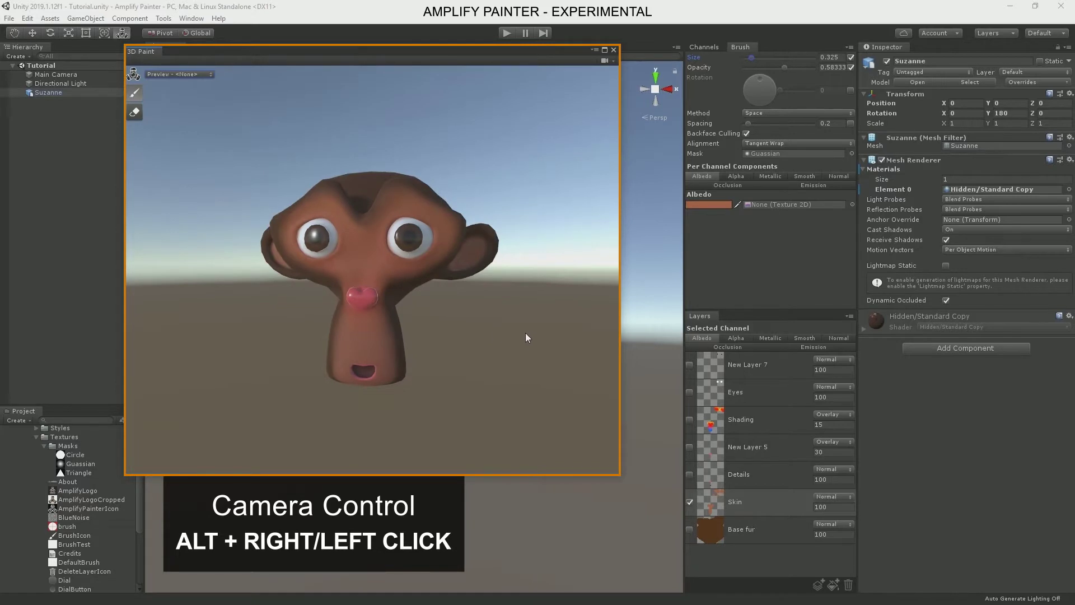
Cycle the 3D Paint preview through the painted channels, including Albedo and Smooth, and return it to None.
{"action": "key", "text": "v"}
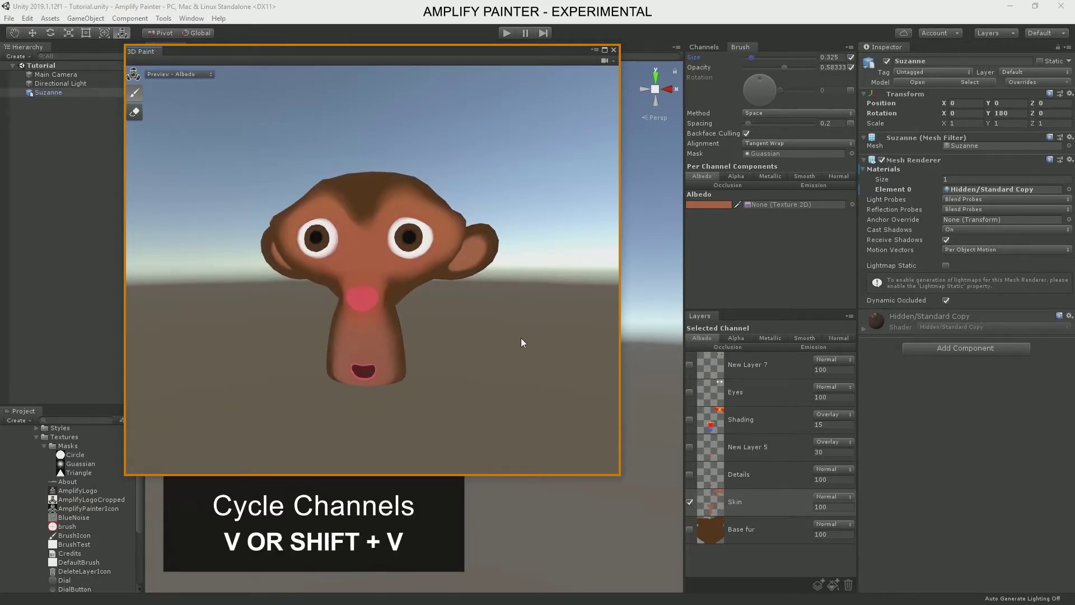
{"action": "key", "text": "v"}
{"action": "key", "text": "v"}
{"action": "key", "text": "v"}
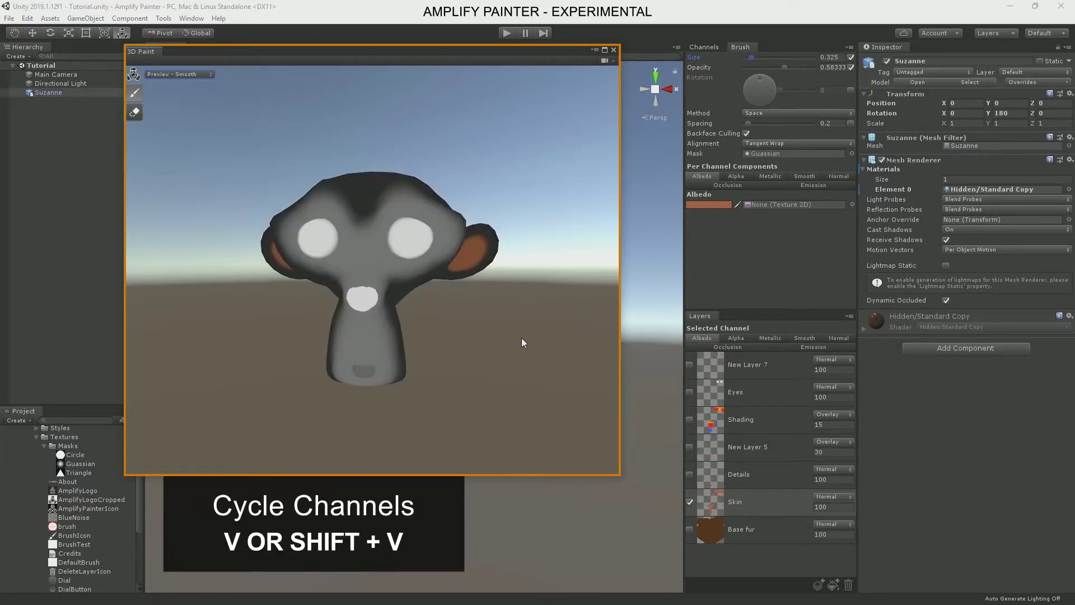
{"action": "mouse_move", "coordinate": [474, 341]}
{"action": "left_mouse_down", "text": "alt"}
{"action": "mouse_move", "coordinate": [519, 341]}
{"action": "mouse_move", "coordinate": [469, 343]}
{"action": "left_mouse_up", "text": "alt"}
{"action": "key", "text": "v"}
{"action": "key", "text": "v"}
{"action": "key", "text": "v"}
{"action": "key", "text": "v"}
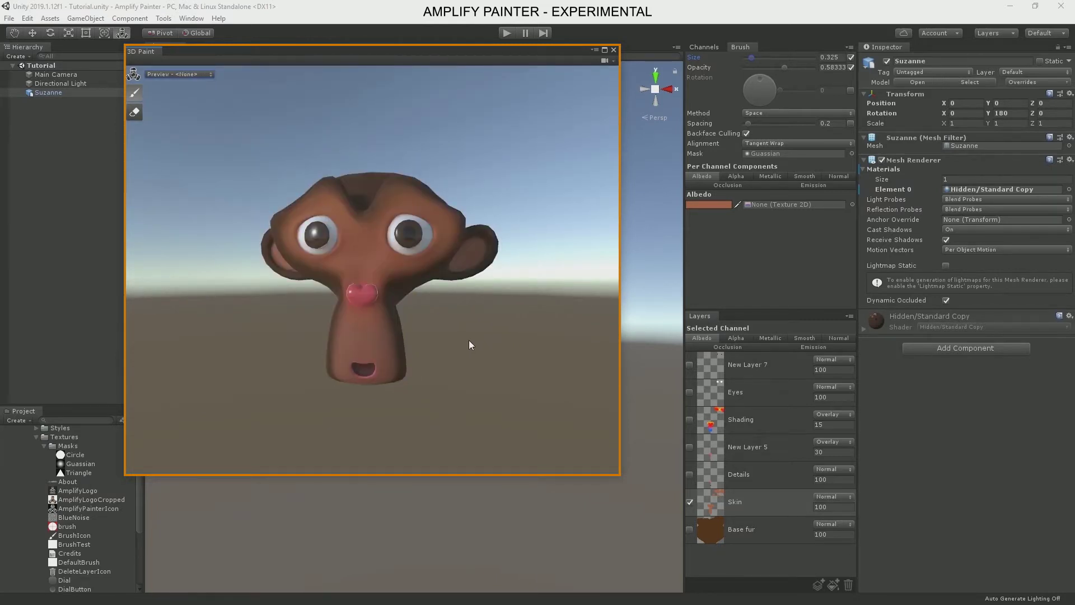
Assign a custom HDRI of a theatre interior in the 3D Paint display options, and rotate the lighting around the model.
{"action": "left_click", "coordinate": [604, 61]}
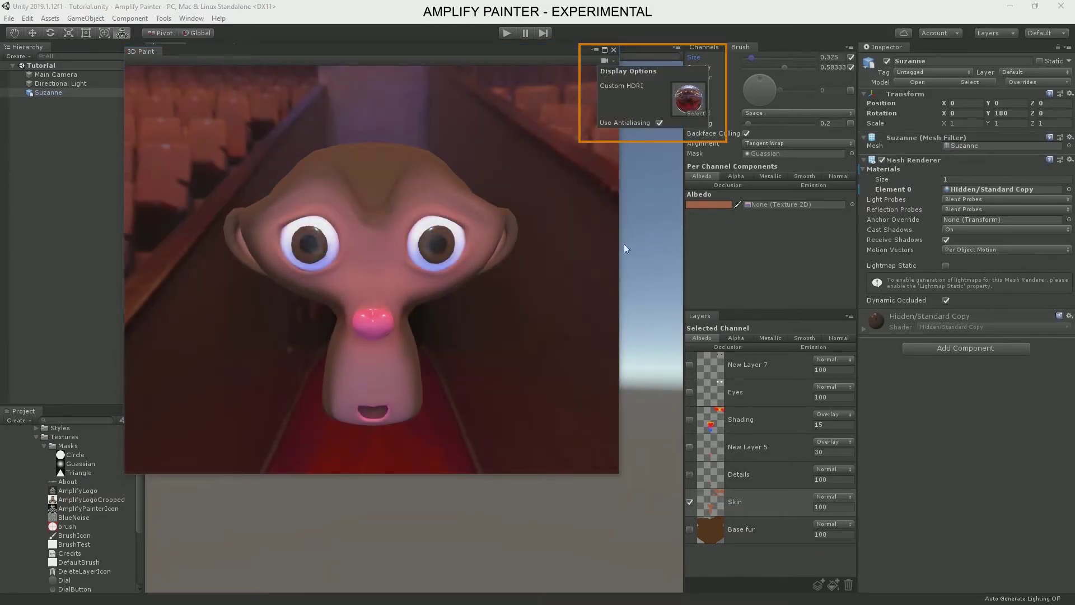
{"action": "mouse_move", "coordinate": [550, 290]}
{"action": "left_mouse_down", "text": "alt"}
{"action": "mouse_move", "coordinate": [537, 297]}
{"action": "mouse_move", "coordinate": [582, 304]}
{"action": "left_mouse_up", "text": "alt"}
{"action": "mouse_move", "coordinate": [583, 301]}
{"action": "right_mouse_down", "text": "shift"}
{"action": "mouse_move", "coordinate": [504, 299]}
{"action": "mouse_move", "coordinate": [519, 299]}
{"action": "right_mouse_up", "text": "shift"}
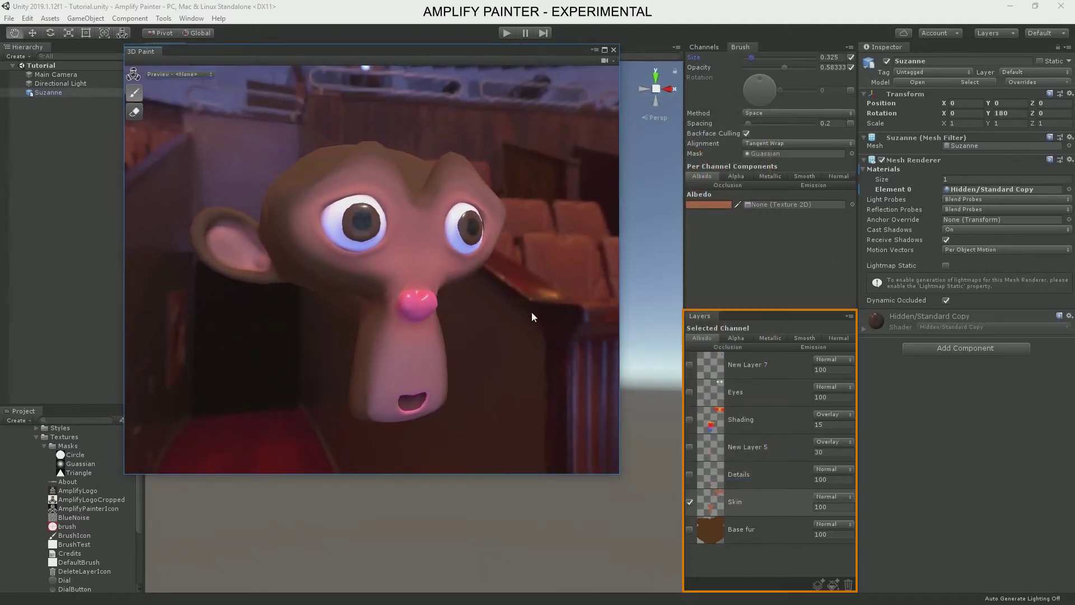
{"action": "mouse_move", "coordinate": [563, 329]}
{"action": "left_mouse_down", "text": "alt"}
{"action": "mouse_move", "coordinate": [940, 325]}
{"action": "mouse_move", "coordinate": [447, 320]}
{"action": "mouse_move", "coordinate": [593, 313]}
{"action": "left_mouse_up", "text": "alt"}
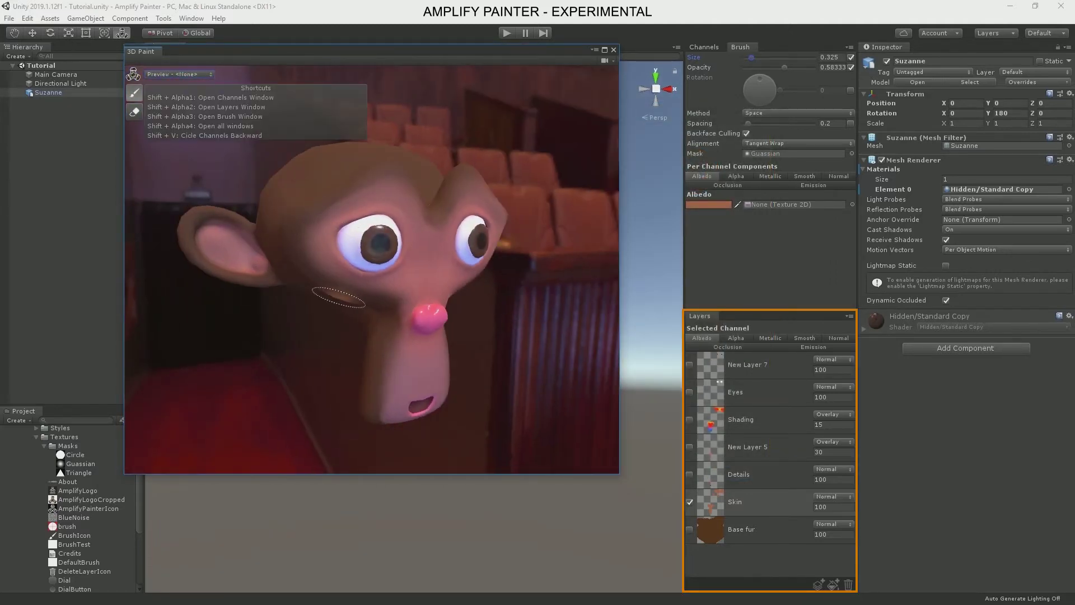
{"action": "right_click_drag", "start_coordinate": [338, 298], "coordinate": [394, 300], "text": "shift"}
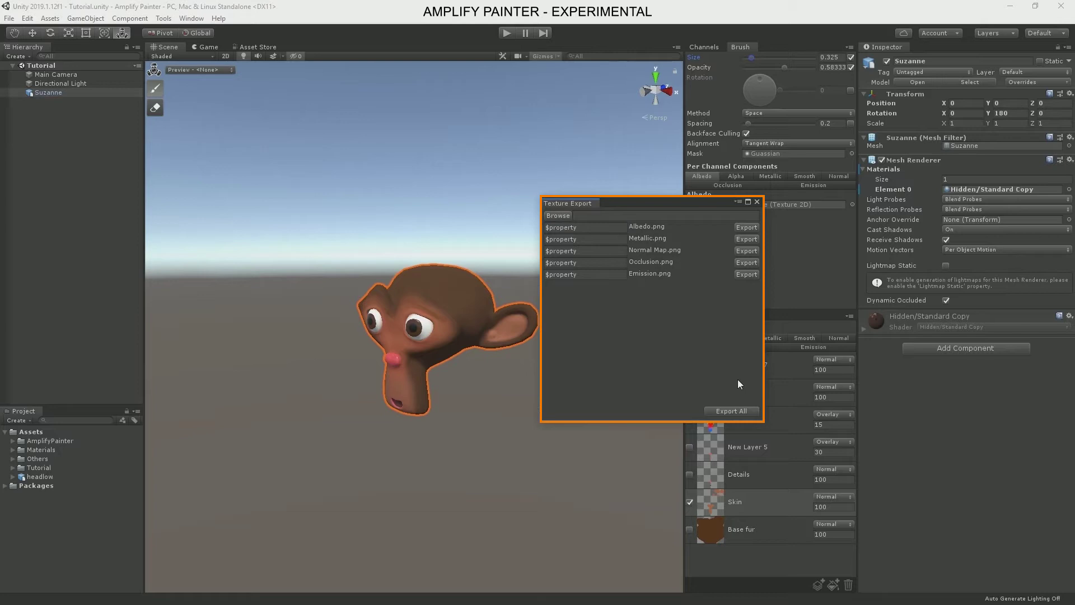
Export all the painted texture maps to the Assets folder and select the exported Albedo texture.
{"action": "left_click", "coordinate": [746, 410]}
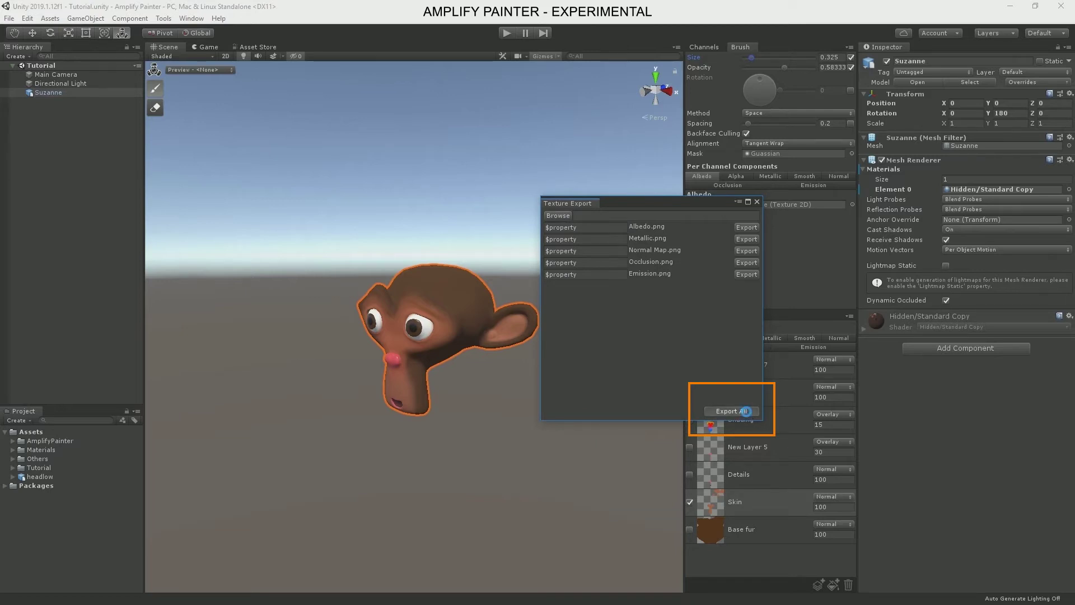
{"action": "left_click", "coordinate": [31, 476]}
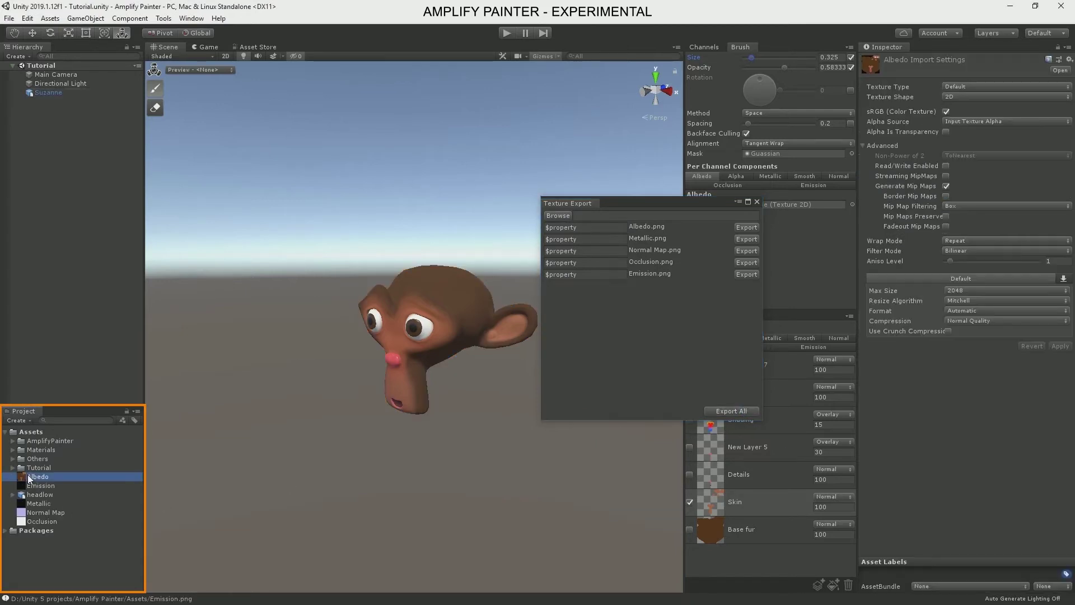